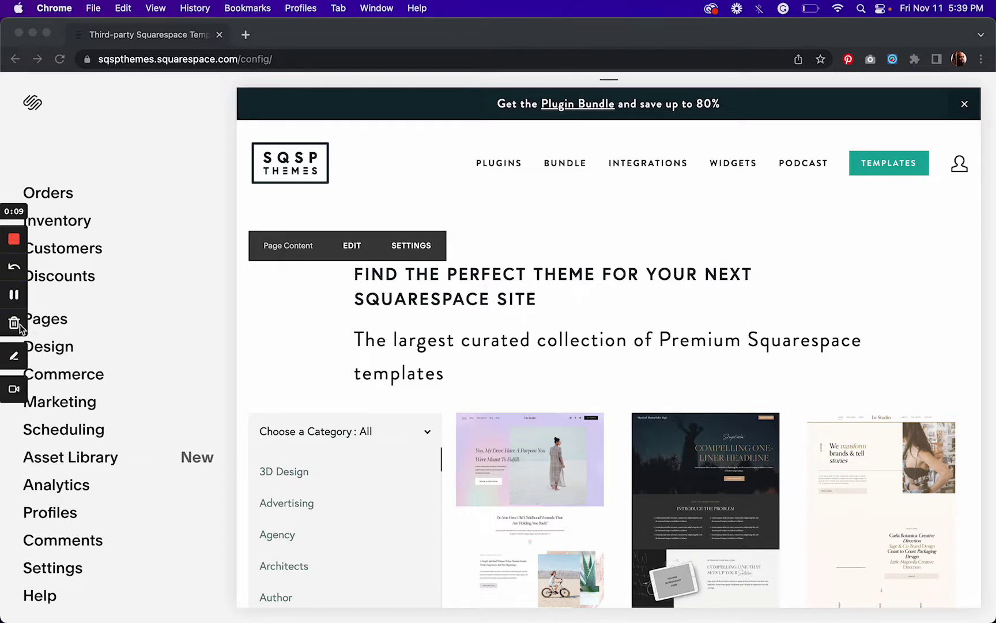
Start a new membership from Commerce > Memberships with ADD MEMBERSHIP.
left_click(69, 379)
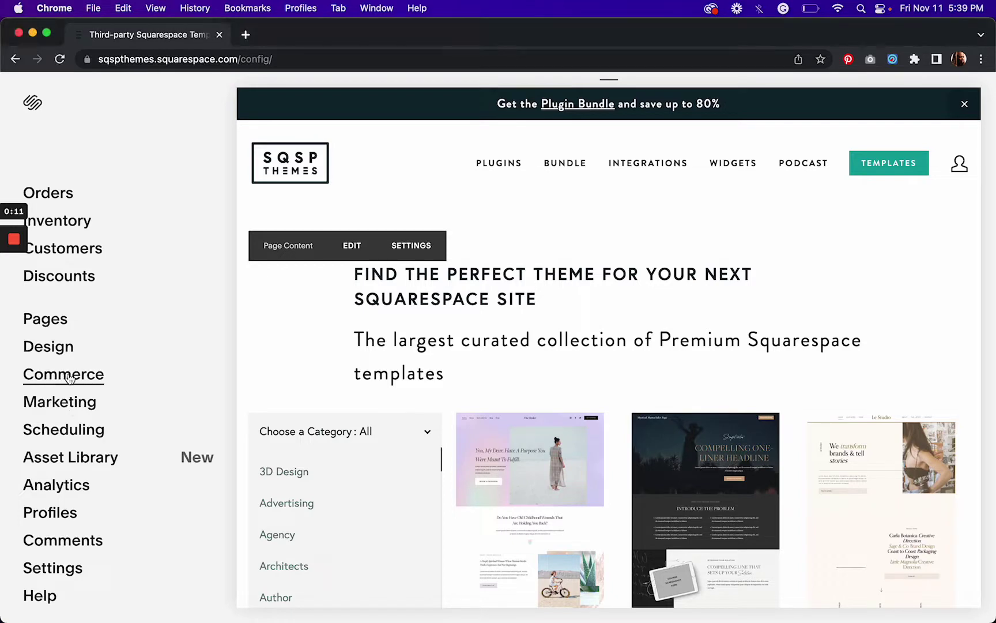
left_click(69, 378)
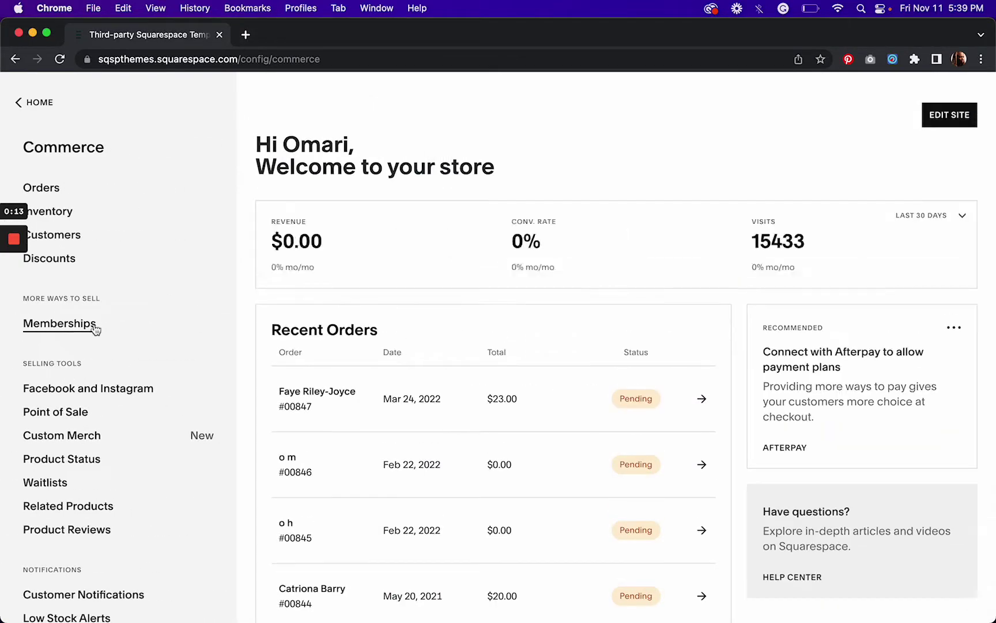
left_click(49, 329)
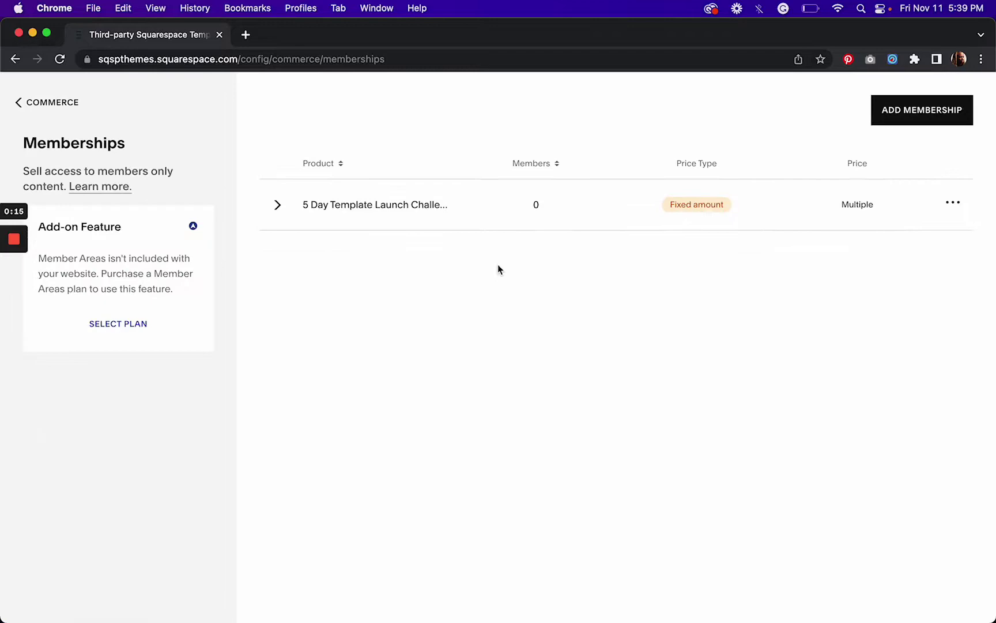
left_click(921, 111)
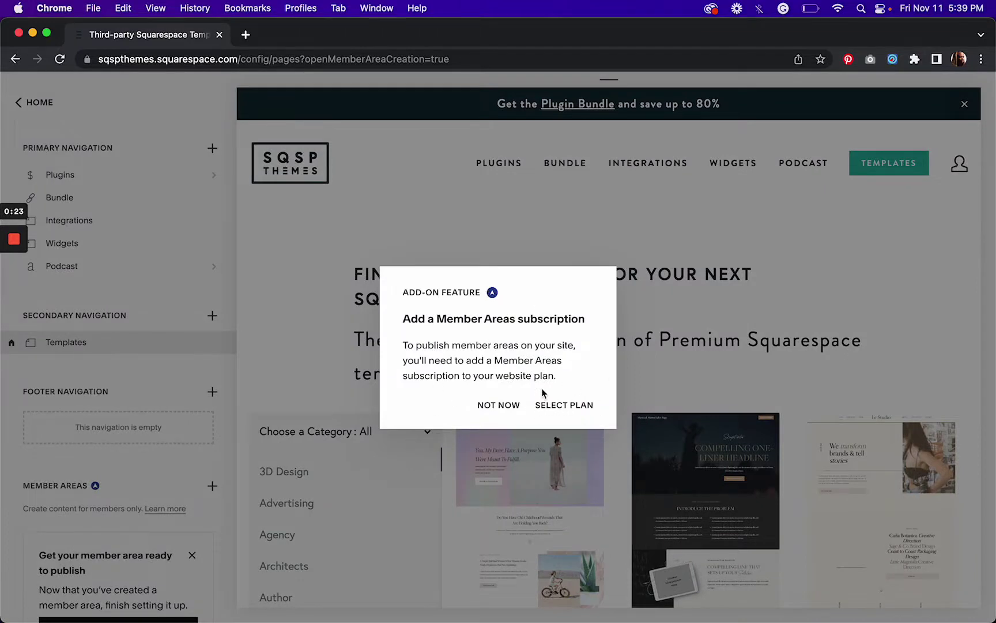
left_click(498, 405)
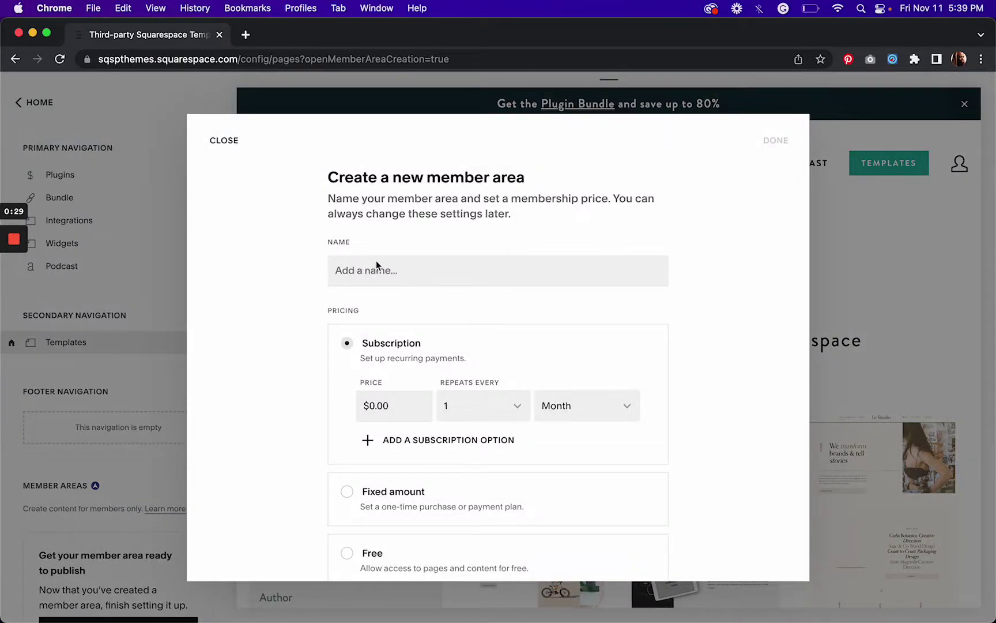
left_click(378, 281)
scroll(394, 456, "down", 1)
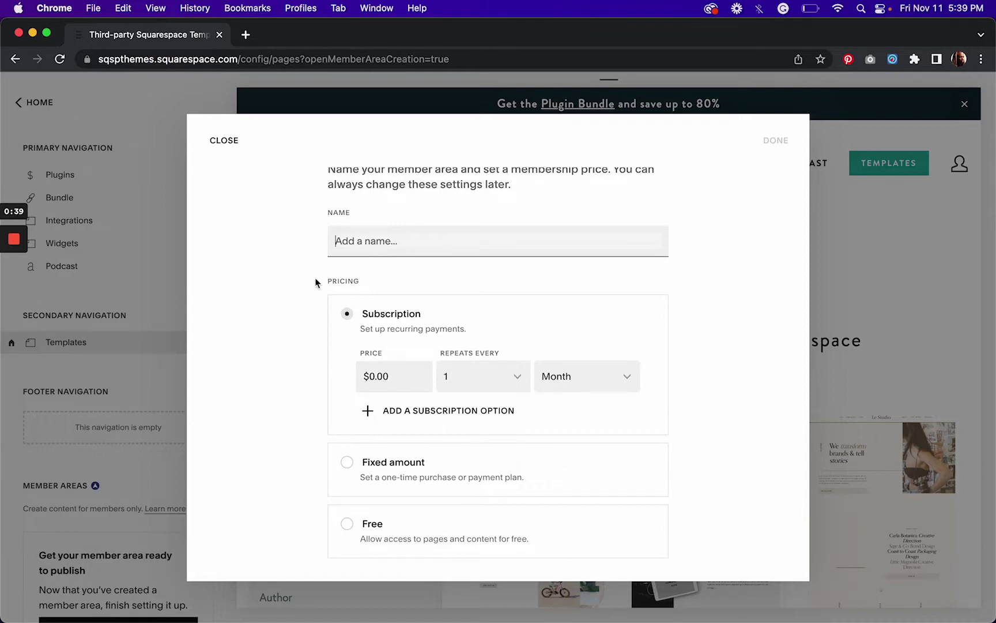
left_click(223, 141)
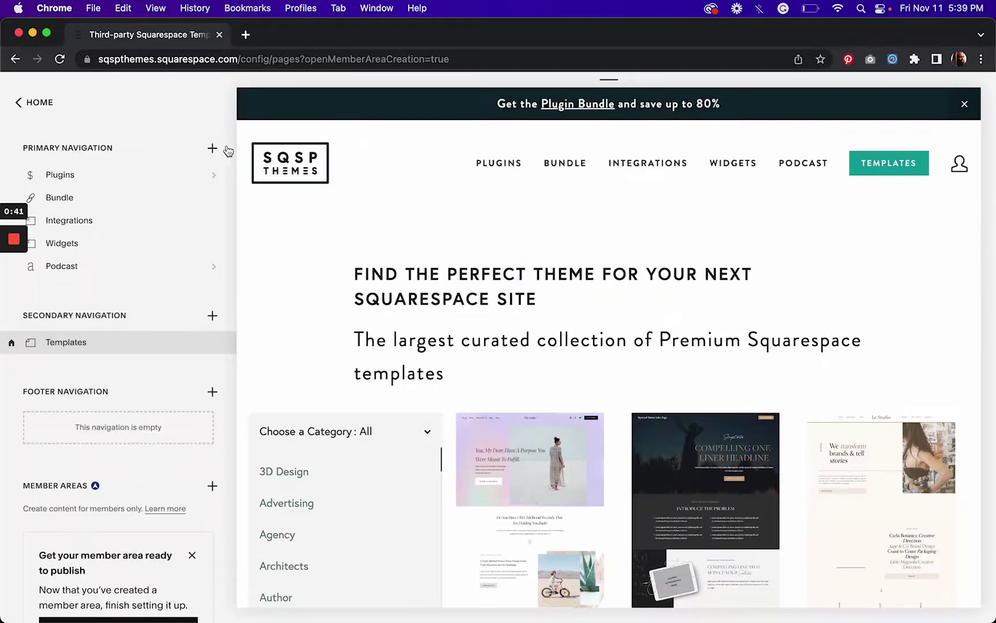
scroll(127, 507, "down", 5)
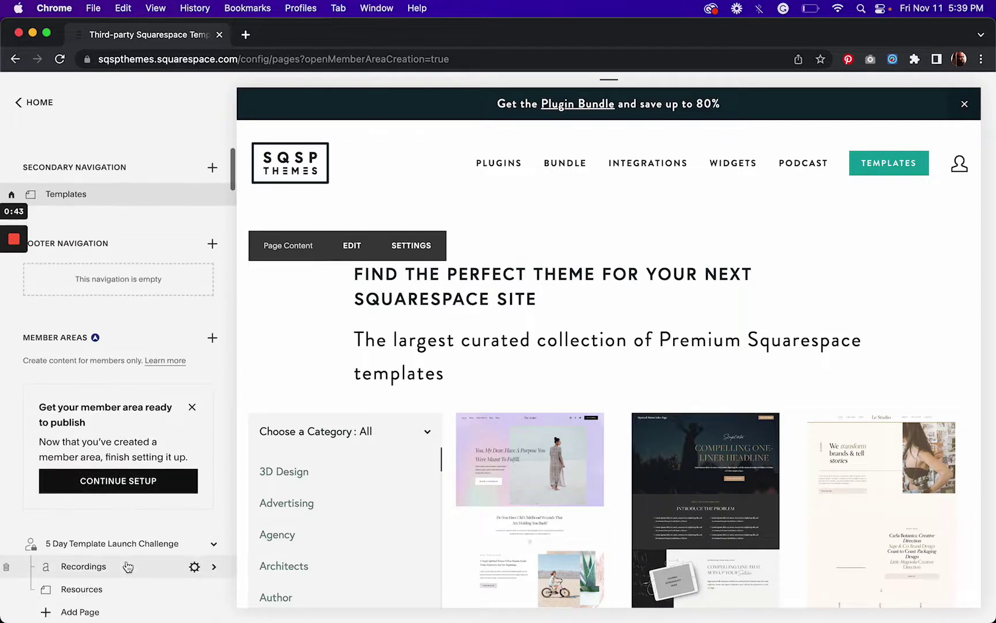
scroll(127, 566, "down", 2)
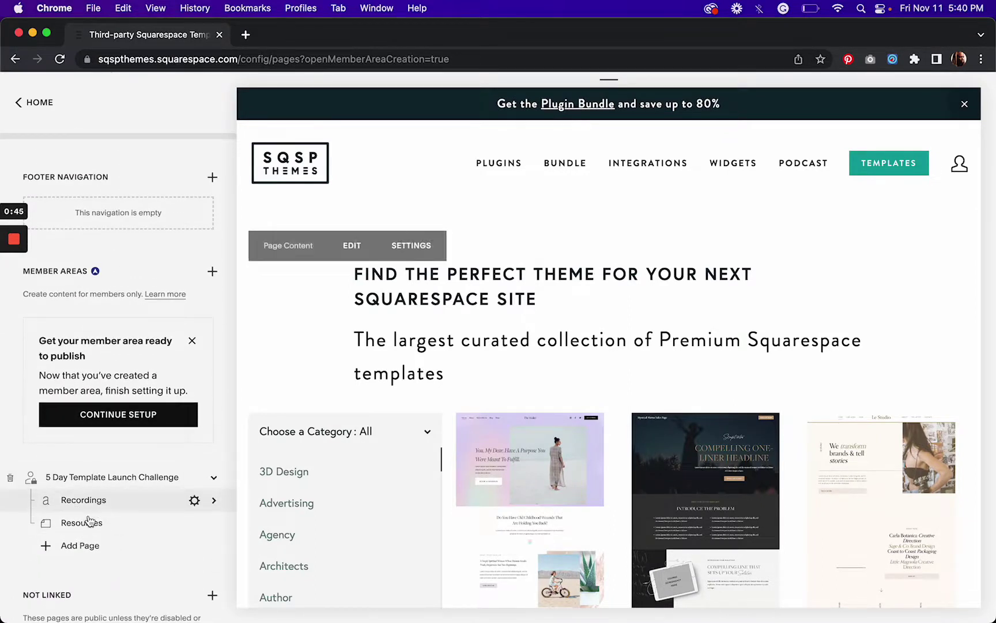
scroll(69, 479, "down", 1)
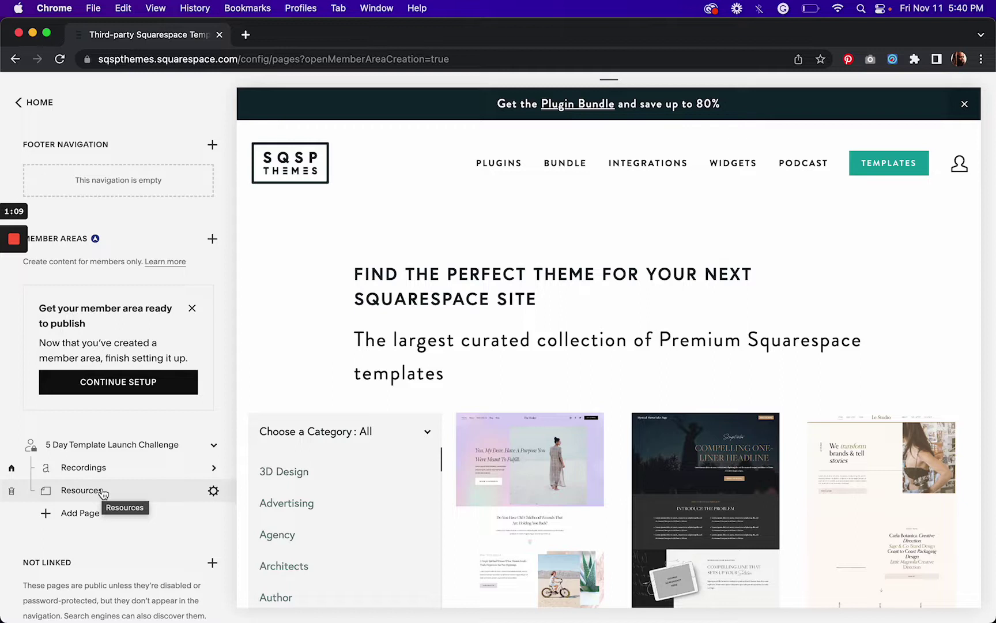
scroll(101, 495, "down", 3)
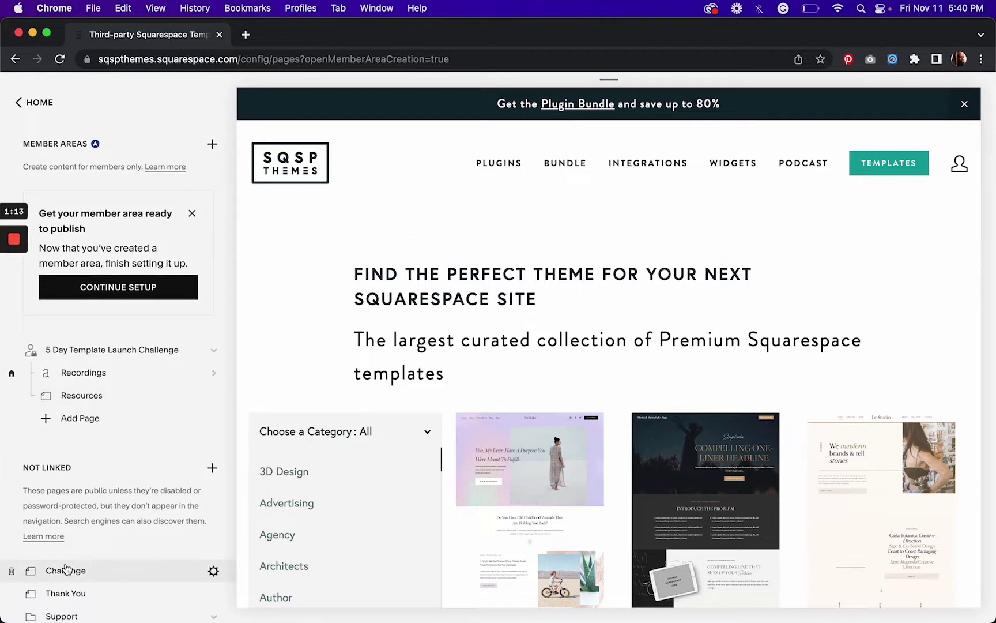
Edit the Challenge page and insert a new block below its heading text.
left_click(85, 574)
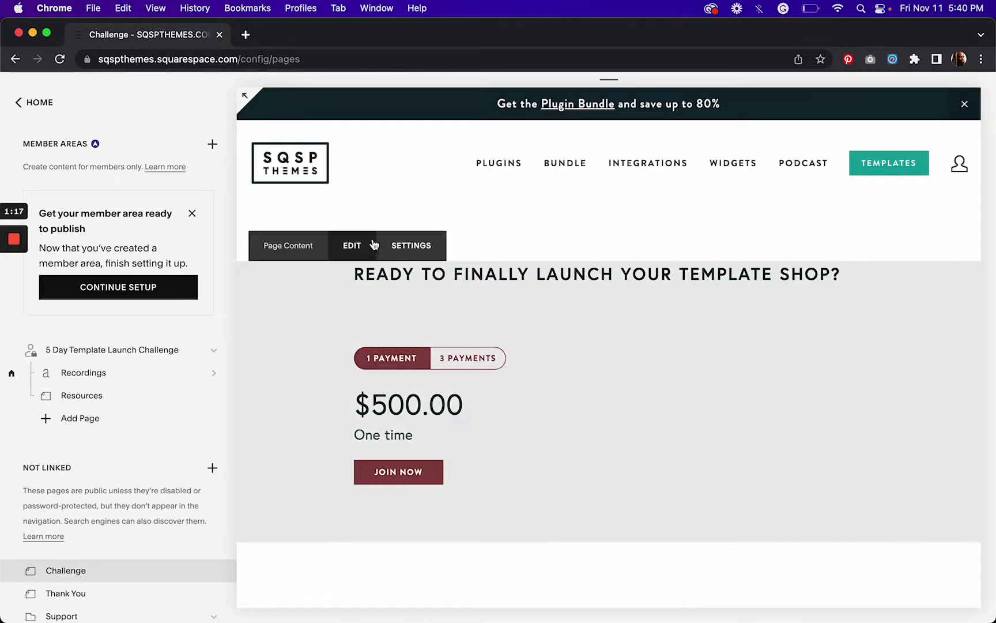
left_click(349, 247)
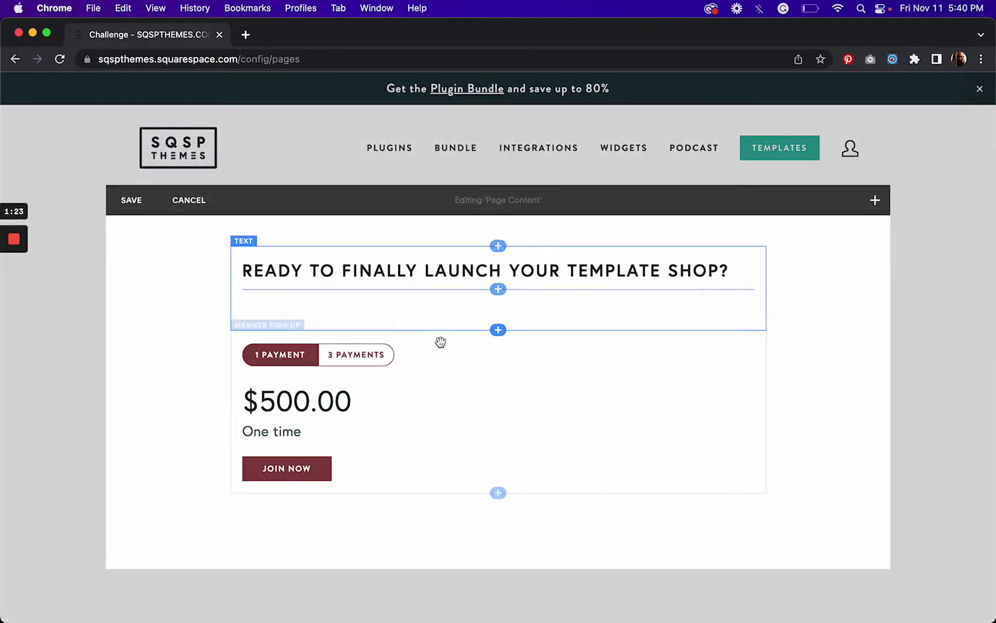
left_click(393, 291)
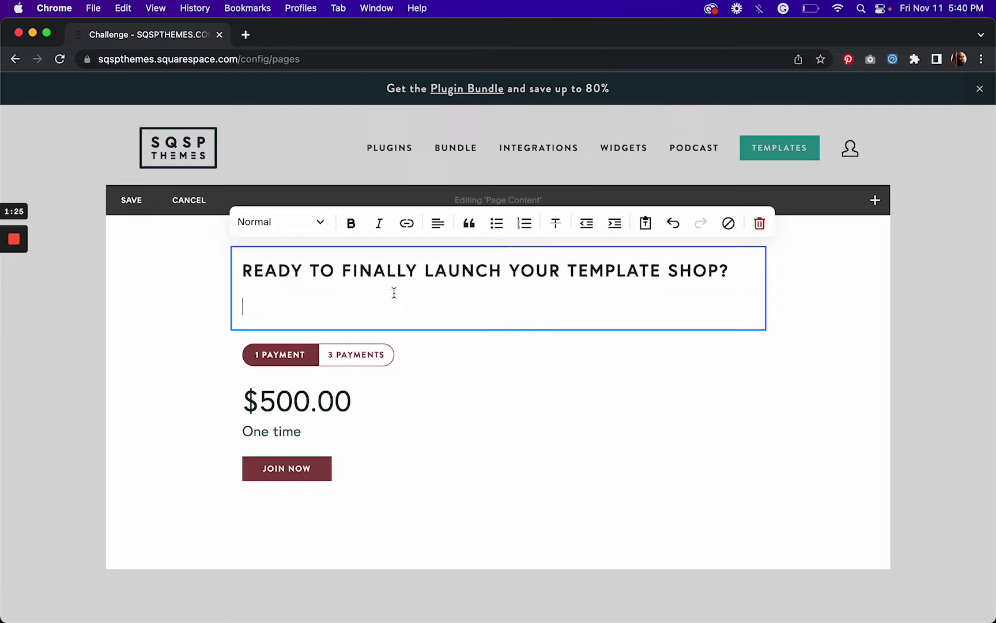
left_click(374, 382)
left_click(493, 307)
left_click(773, 366)
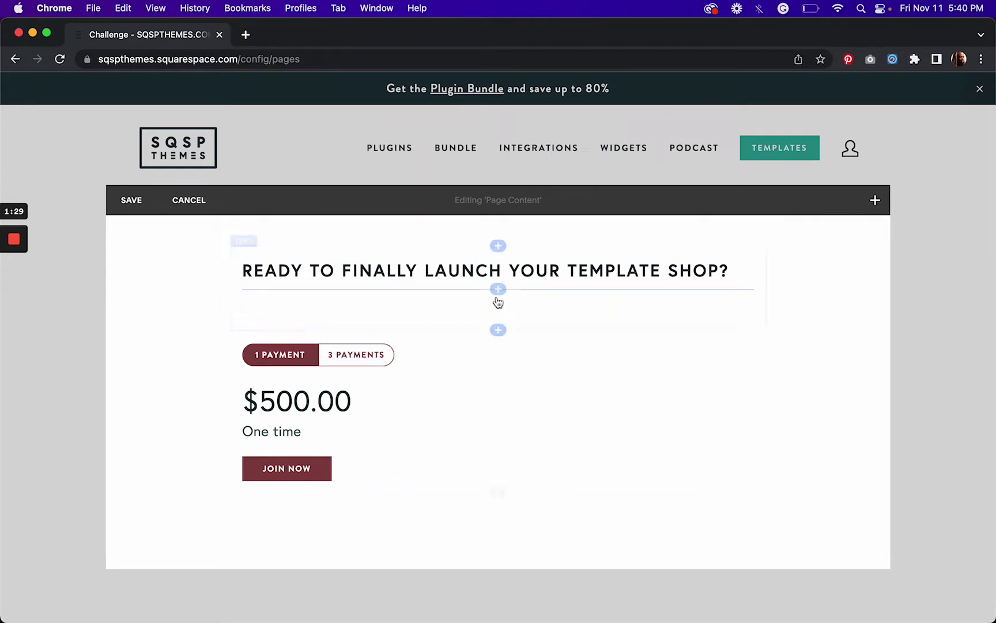
left_click(498, 330)
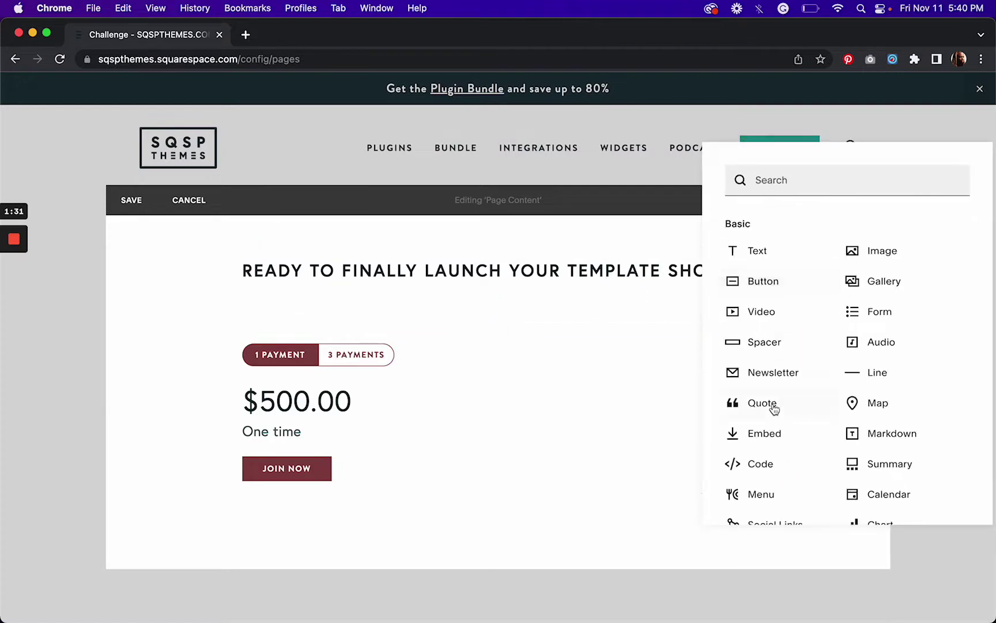
scroll(773, 405, "down", 10)
scroll(770, 398, "up", 1)
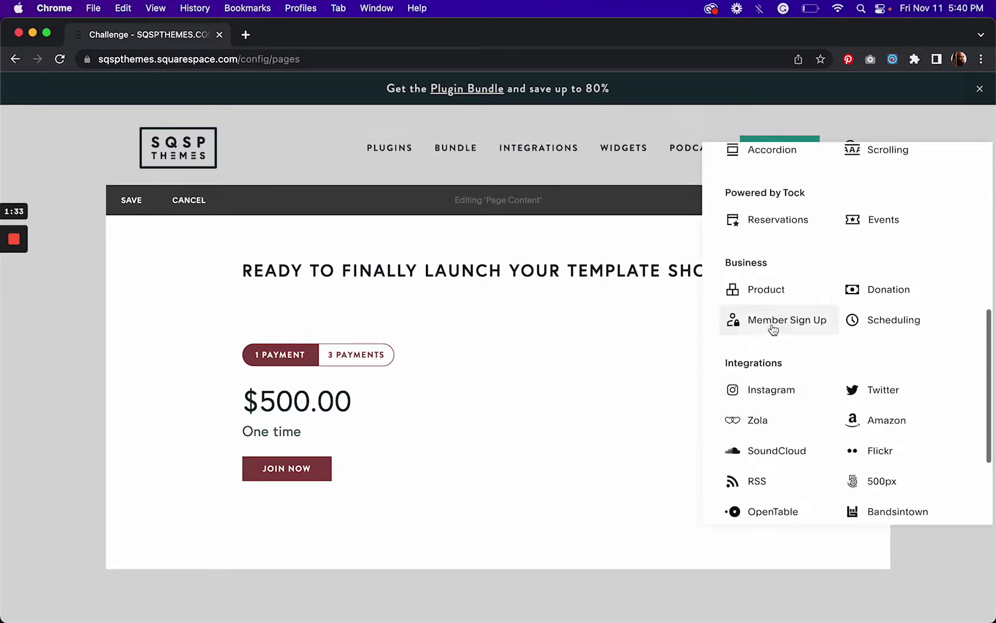
left_click(765, 323)
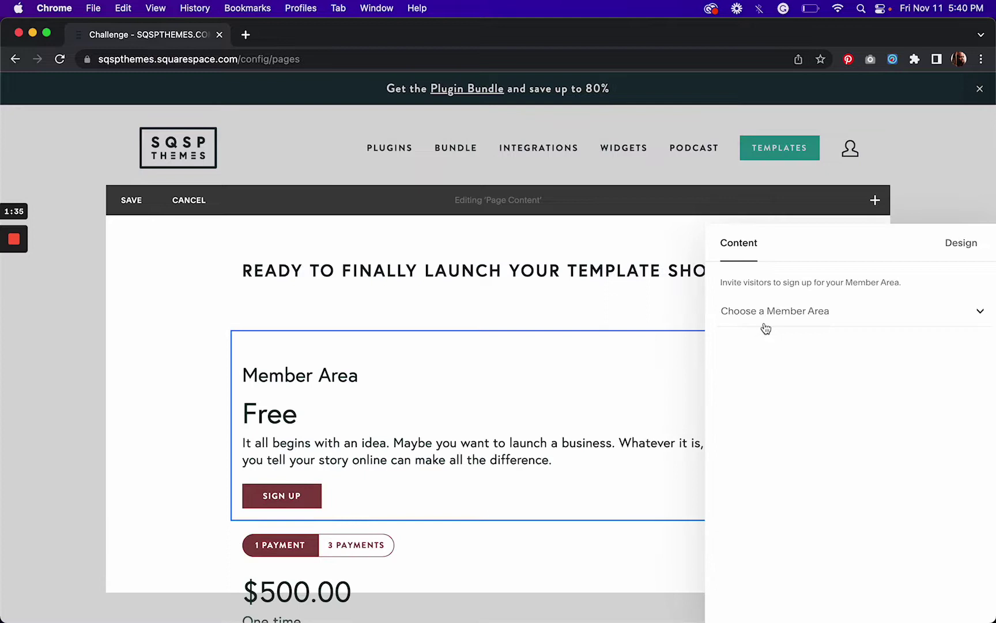
left_click(803, 319)
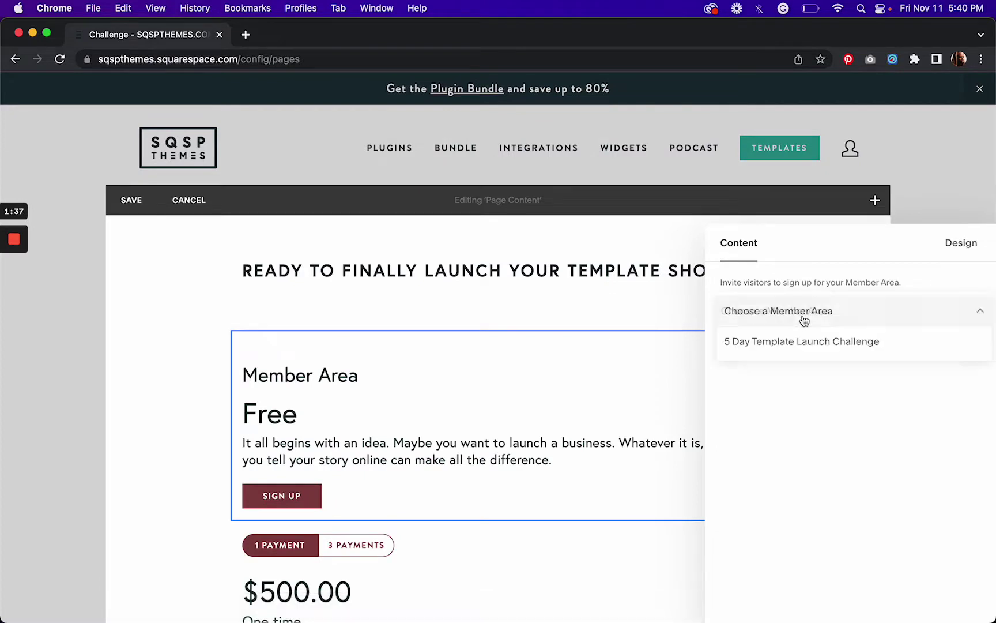
left_click(762, 343)
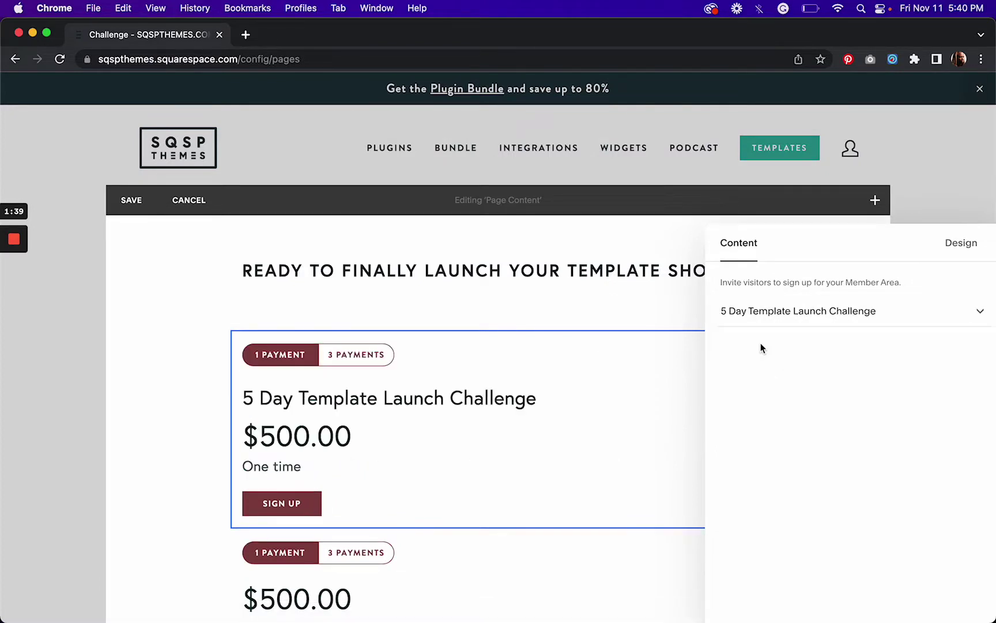
left_click(967, 249)
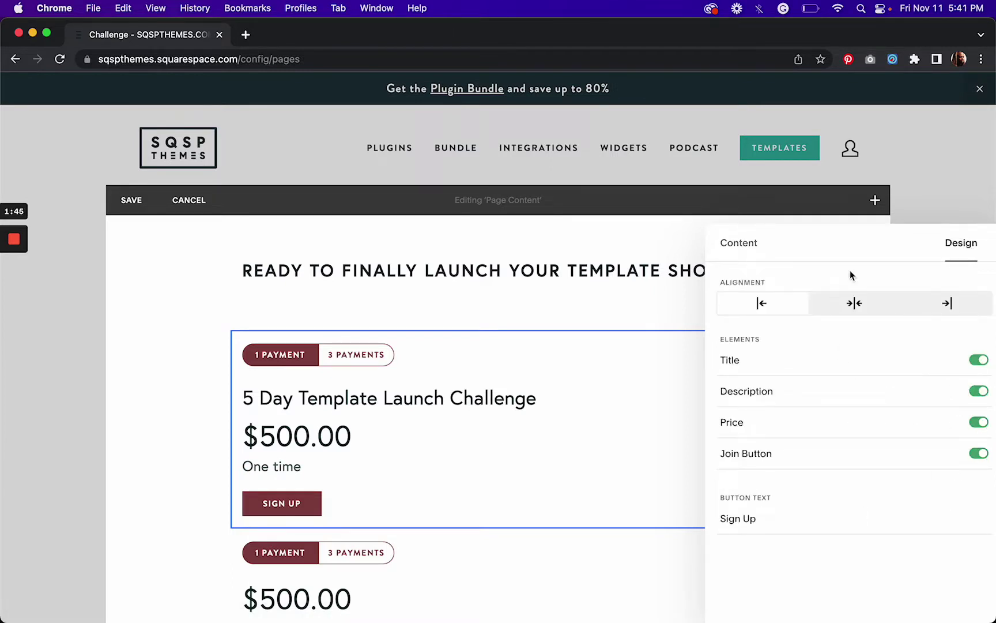
left_click(576, 296)
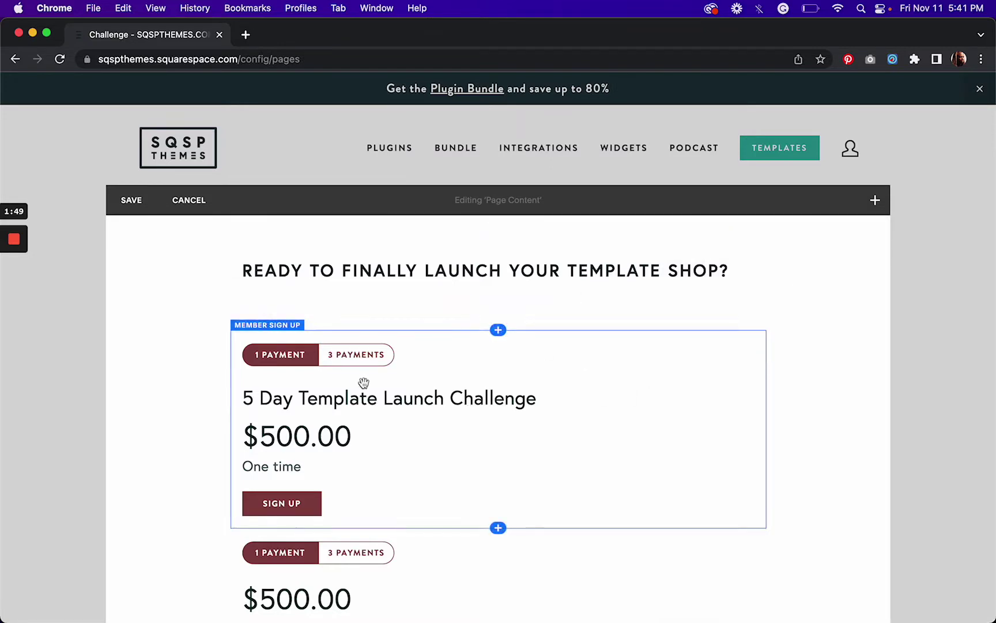
left_click(273, 298)
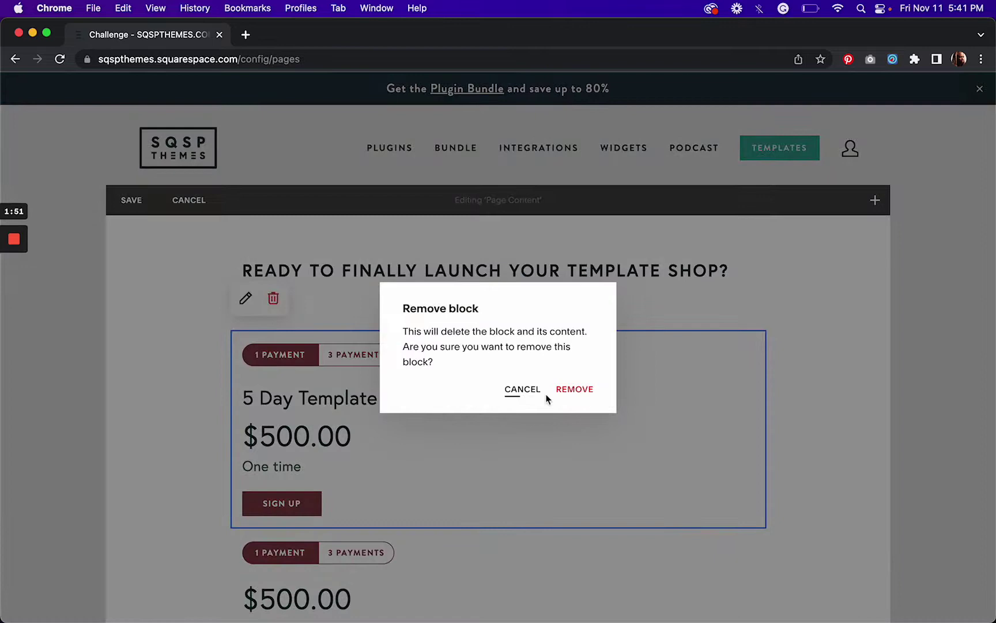
left_click(570, 391)
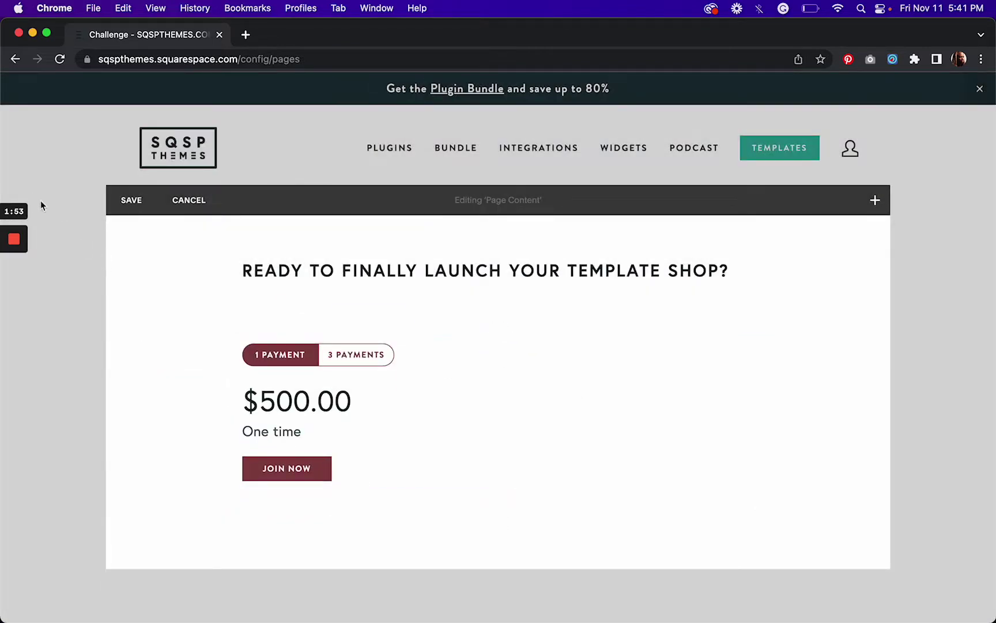
Save the Challenge page edits and bring up Design > Site Styles.
left_click(128, 199)
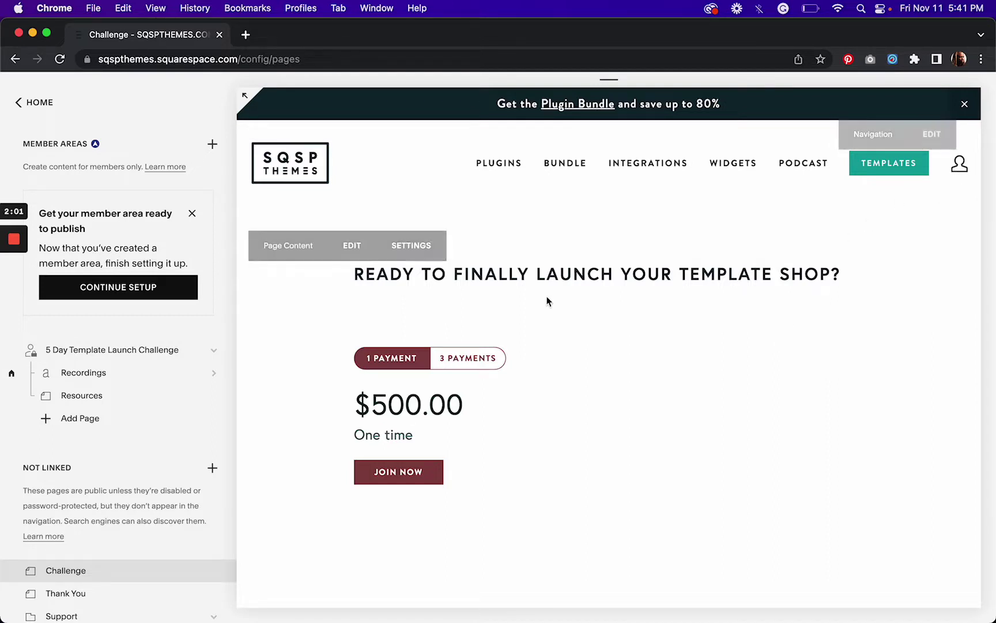
left_click(18, 109)
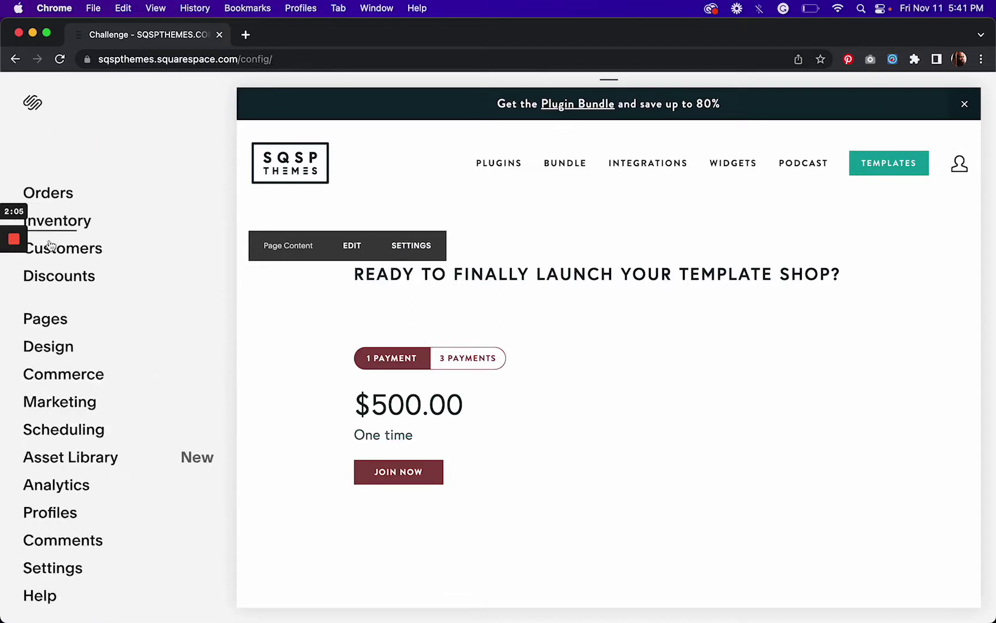
left_click(49, 348)
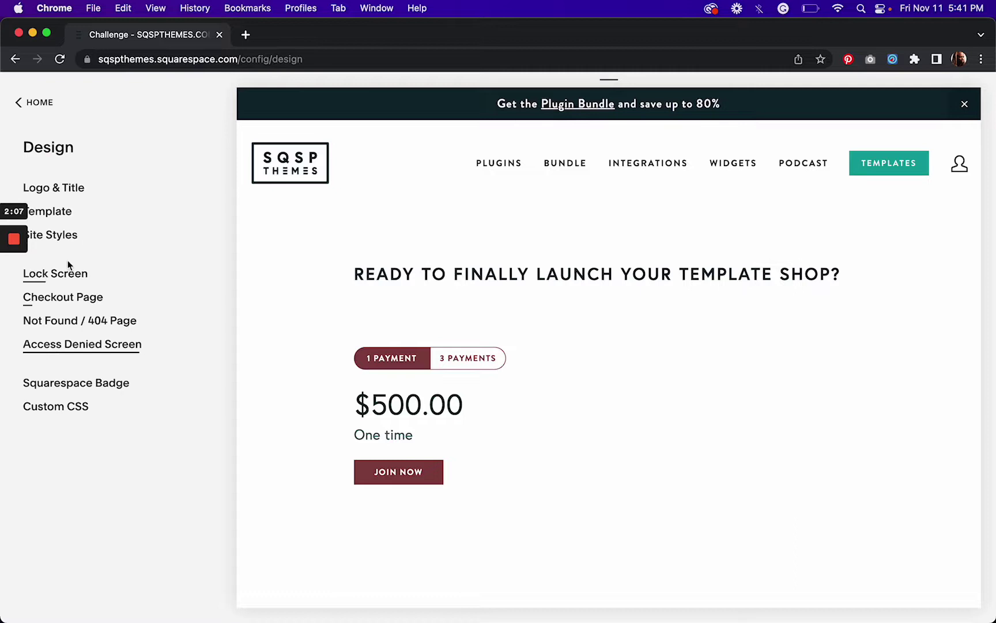
left_click(65, 233)
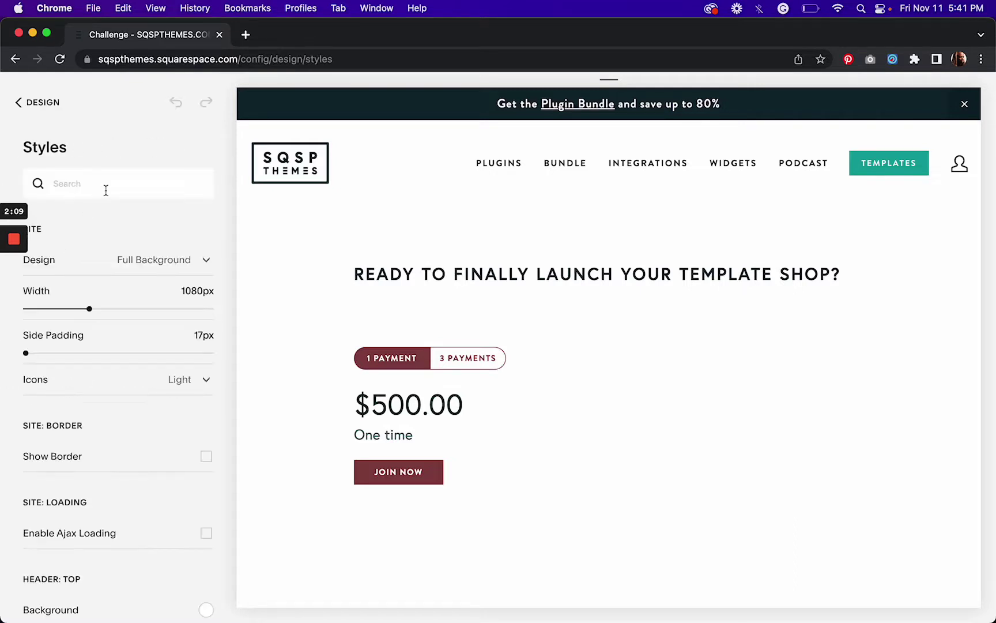
Search styles for 'cu', keep the Customer Accounts link at Top Right, and set its style to Text.
left_click(105, 190)
type("custom")
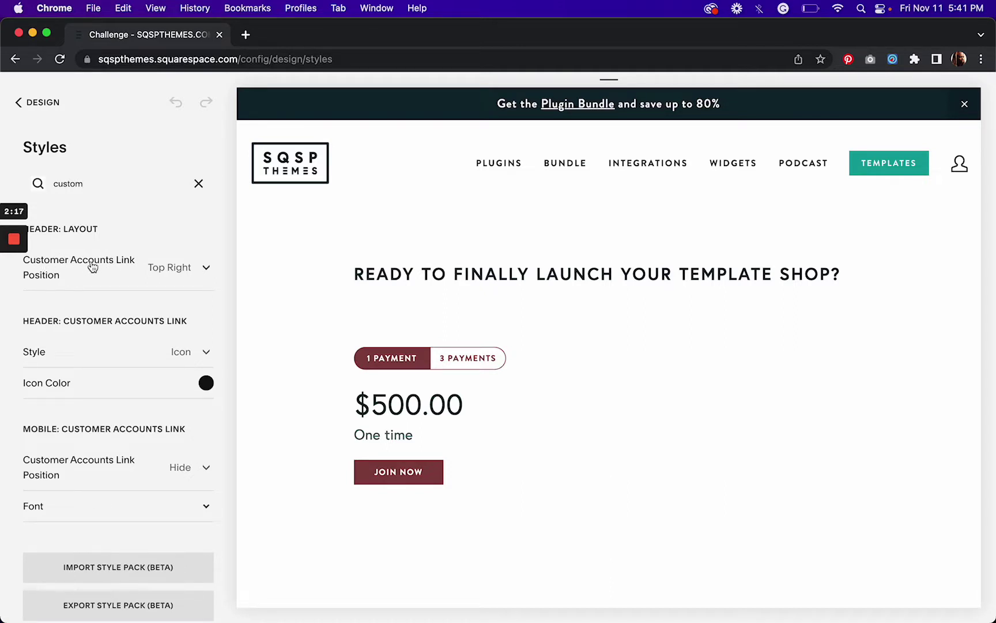
left_click(187, 274)
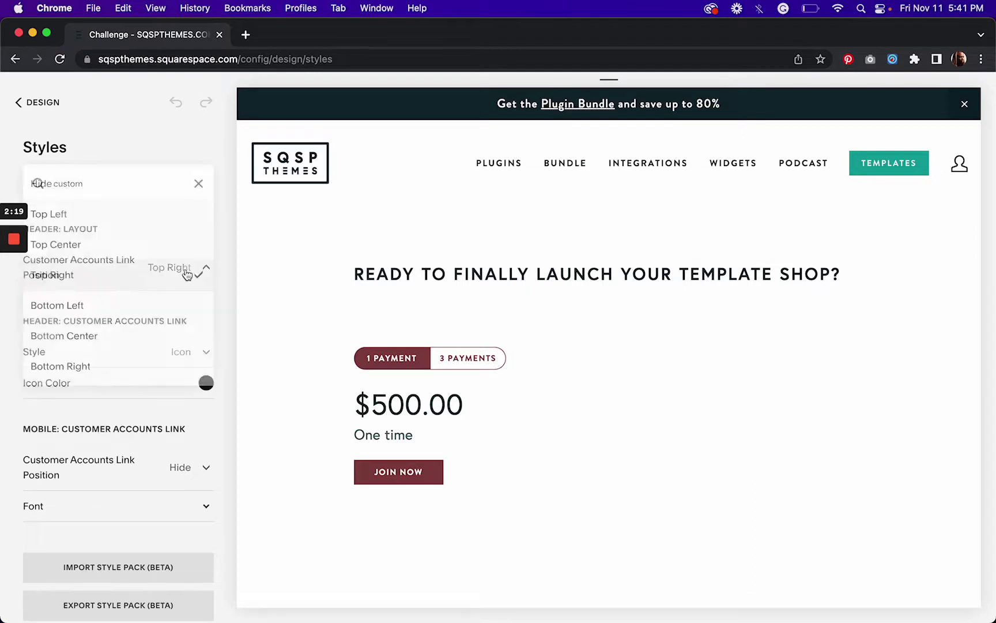
left_click(143, 281)
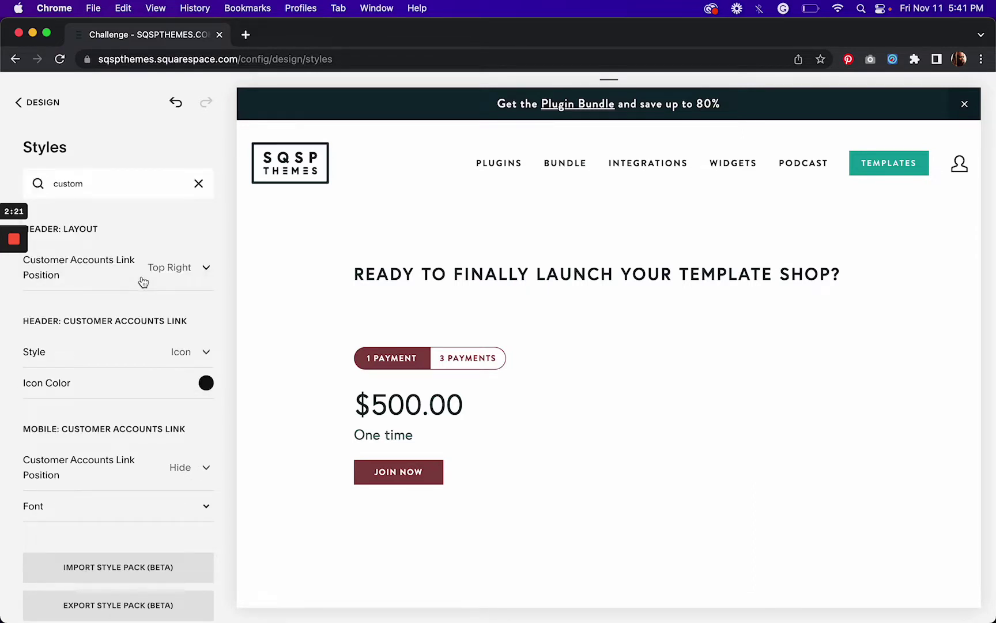
left_click(203, 352)
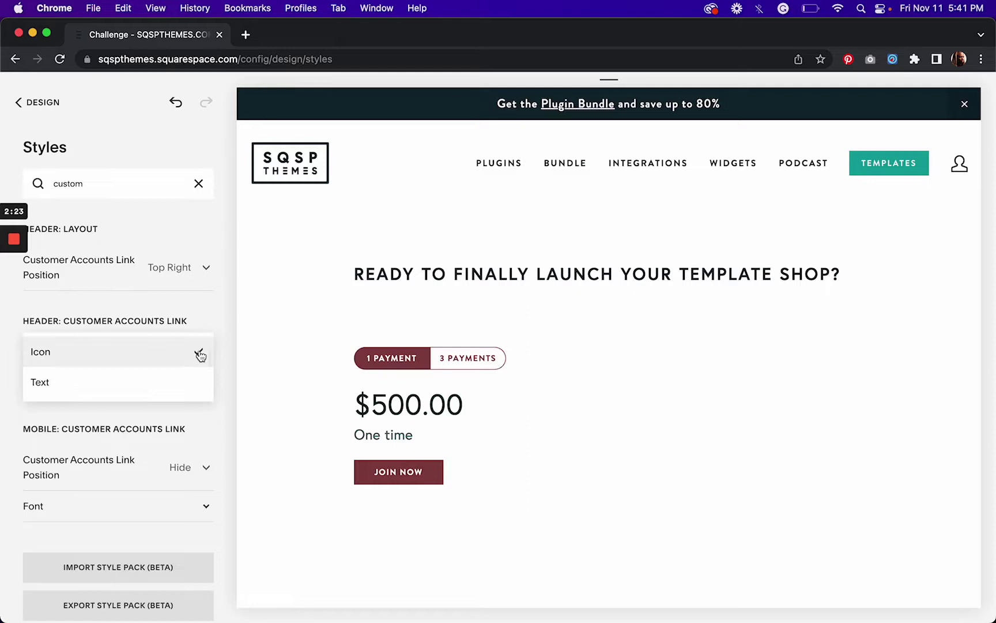
left_click(144, 385)
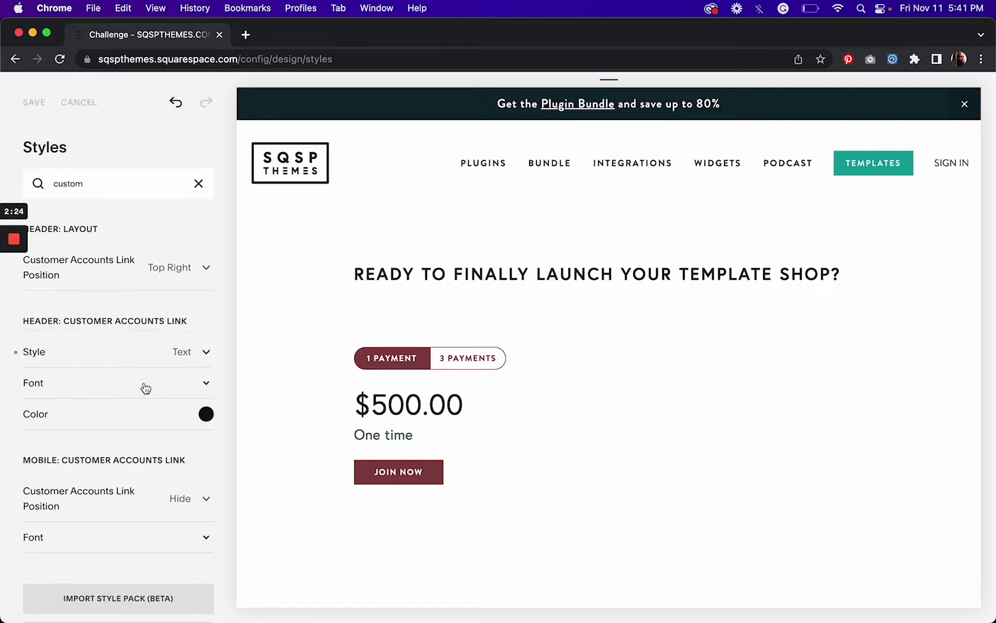
Keep the account link style as Text and try a Normal font at weight 700.
left_click(200, 356)
left_click(237, 340)
left_click(206, 386)
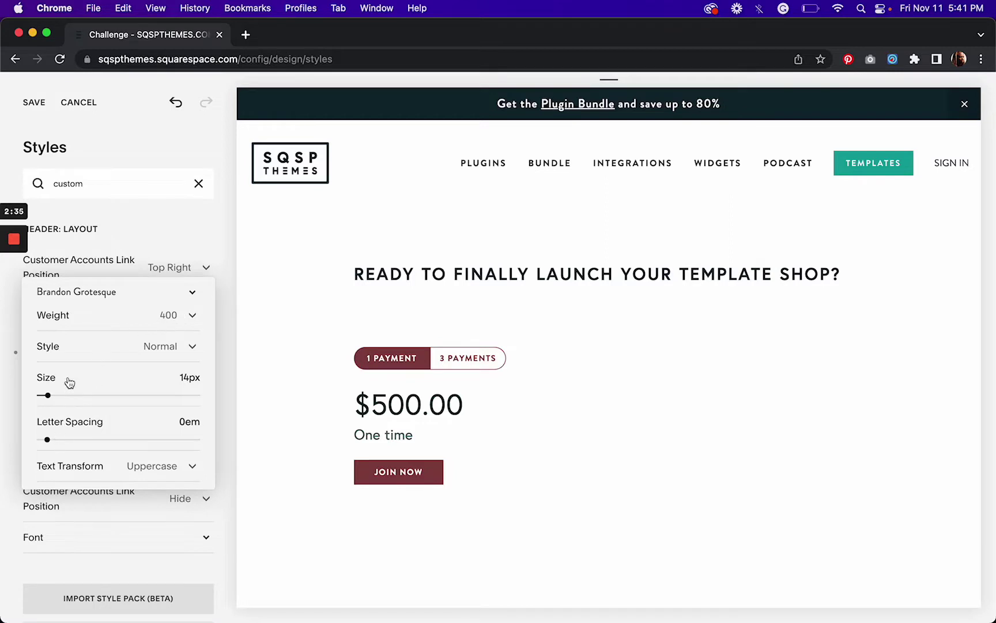
left_click(174, 355)
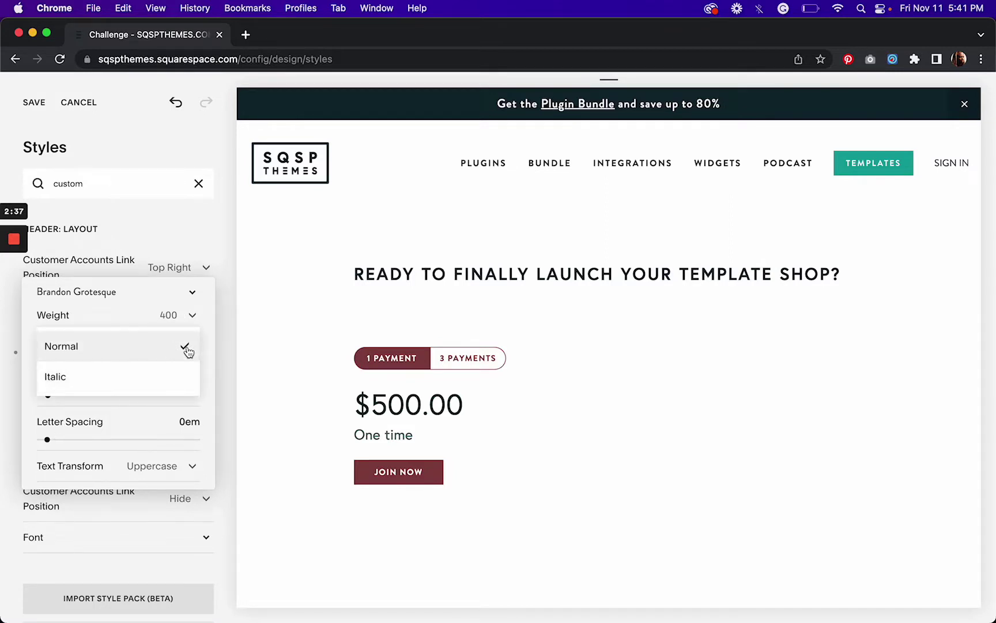
left_click(185, 348)
left_click(165, 318)
left_click(124, 378)
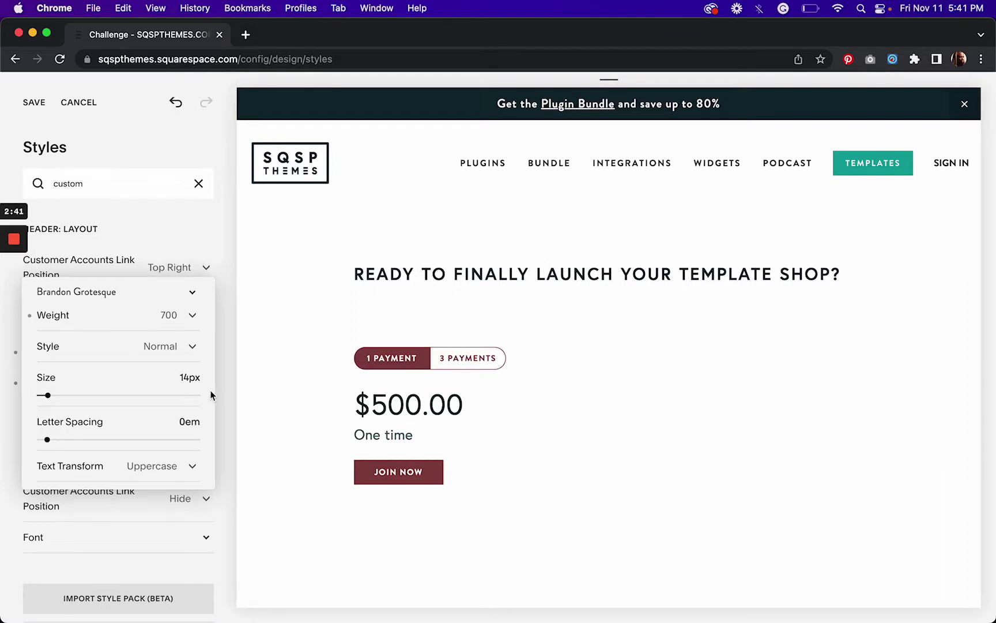
left_click(230, 354)
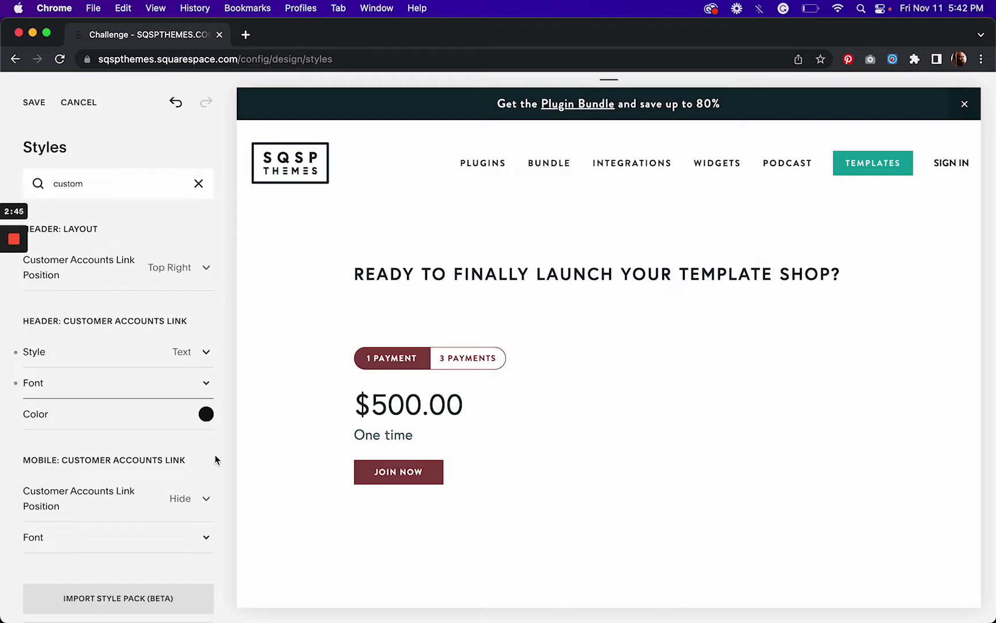
Lower the account link font weight to 500 and save the style changes.
scroll(218, 465, "down", 2)
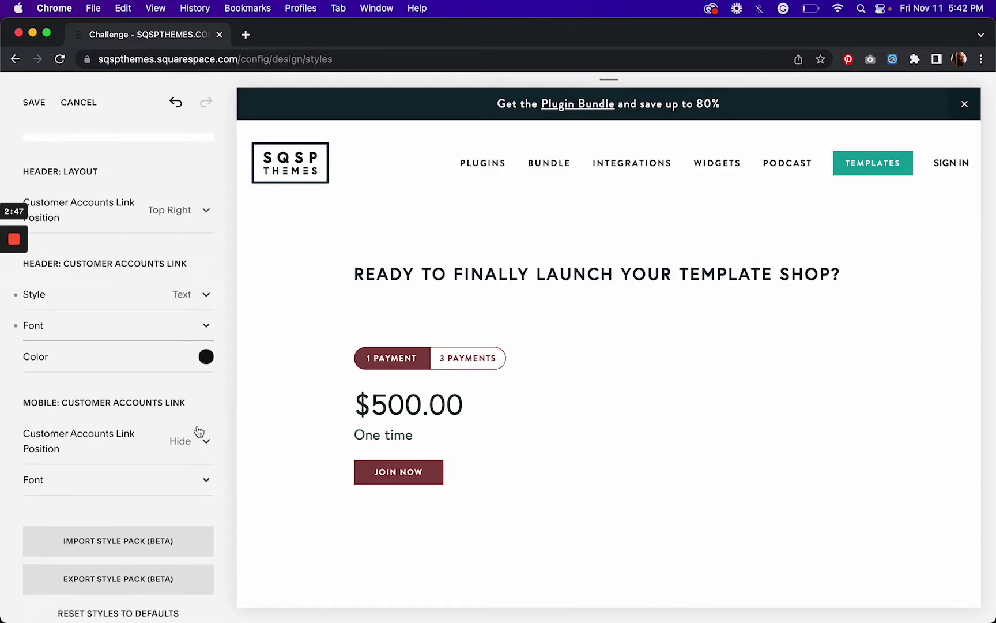
scroll(199, 431, "up", 2)
left_click(183, 350)
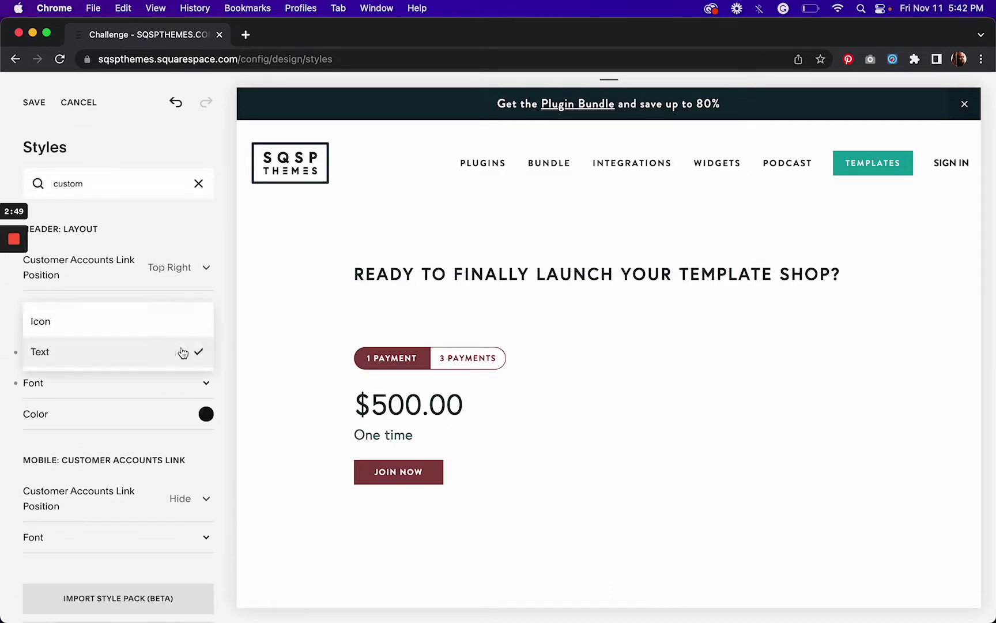
left_click(241, 345)
left_click(207, 383)
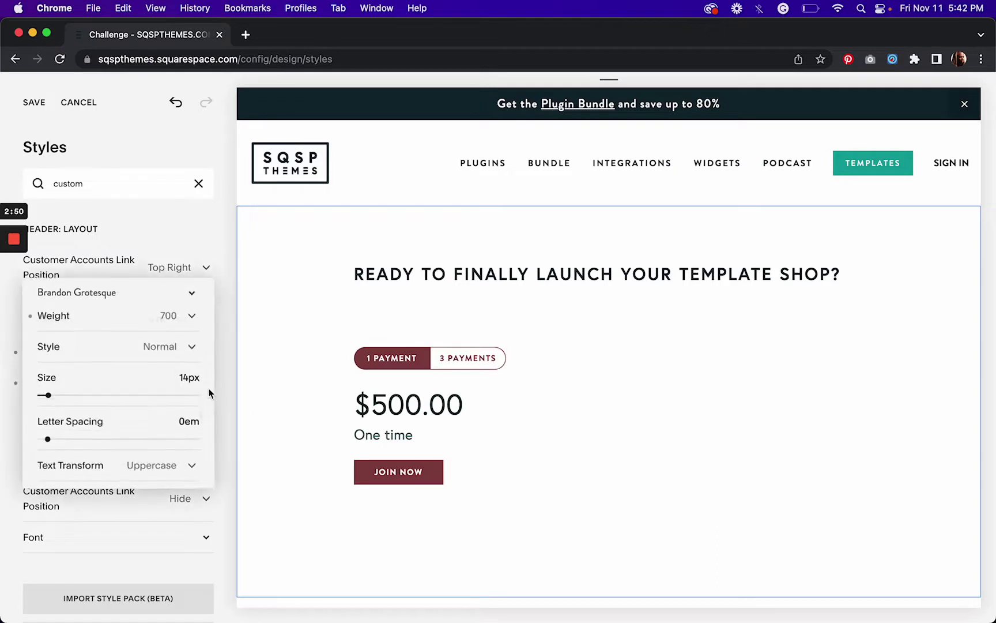
left_click(166, 322)
left_click(142, 290)
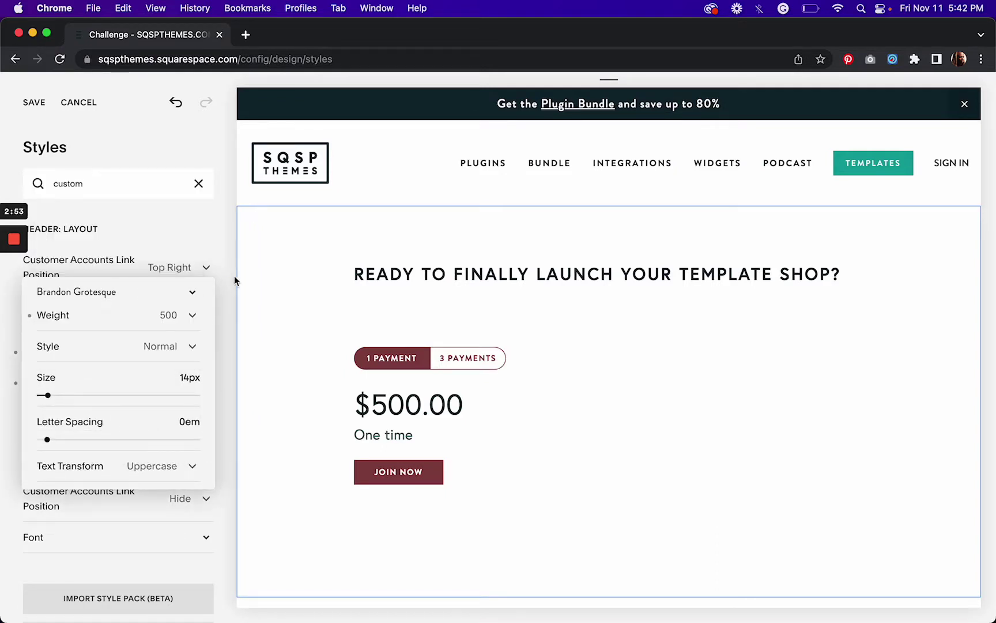
left_click(222, 295)
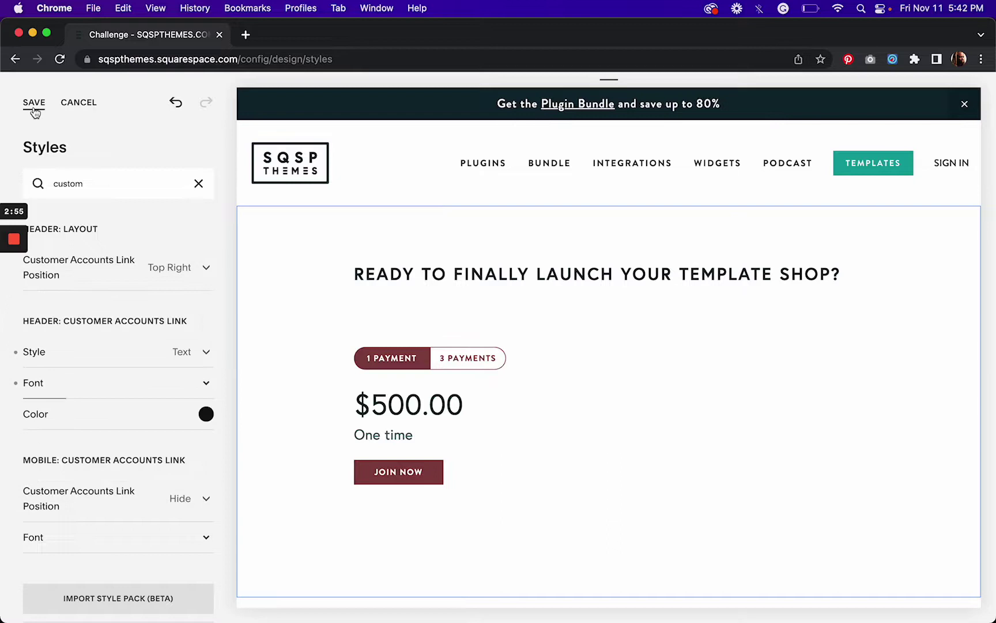
left_click(34, 103)
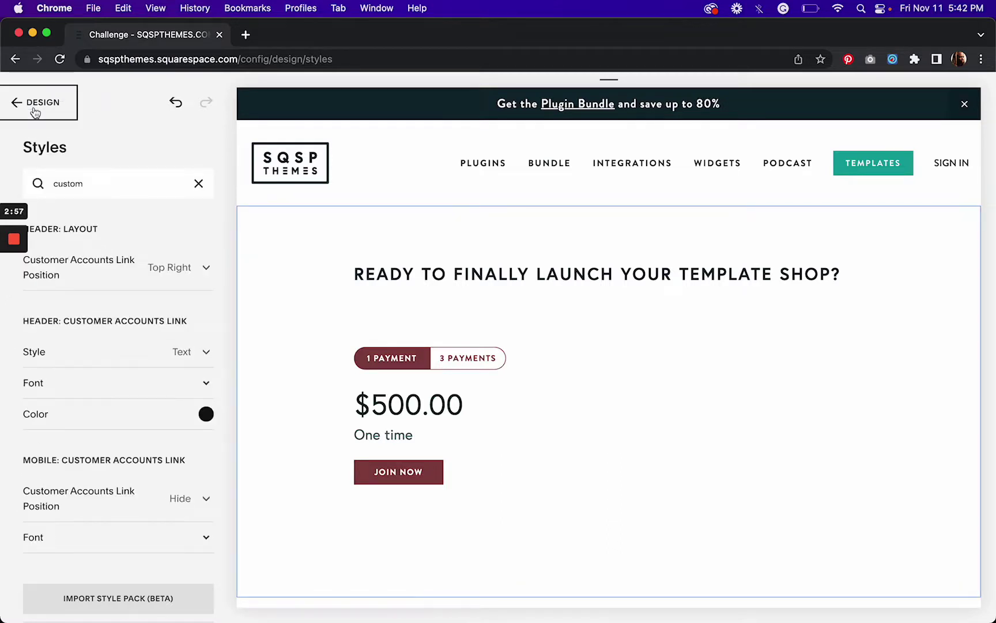
Return to the Pages panel and continue setup from the Member Areas section.
left_click(33, 107)
left_click(28, 107)
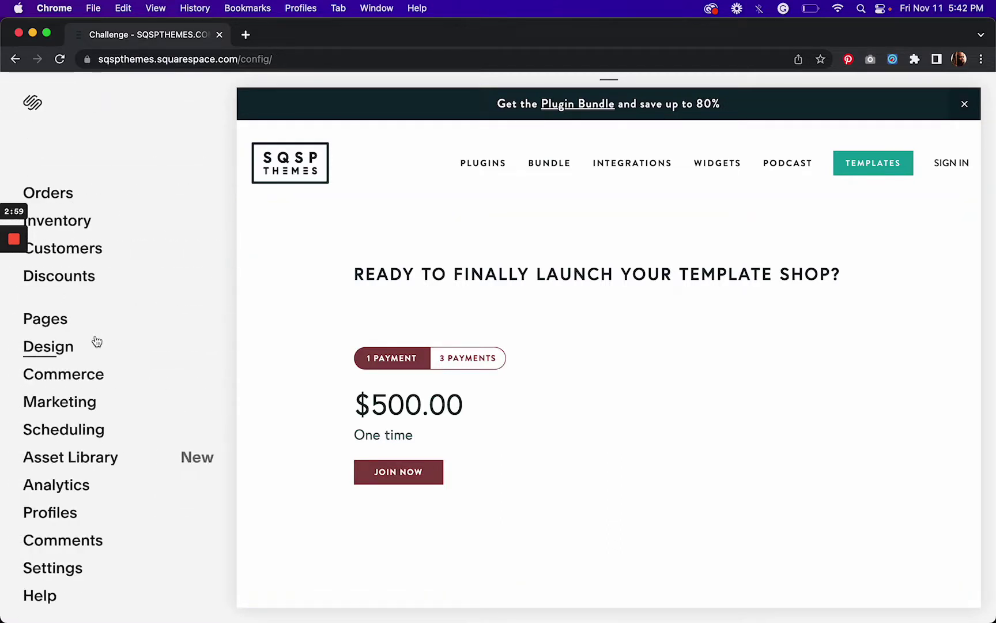
left_click(56, 320)
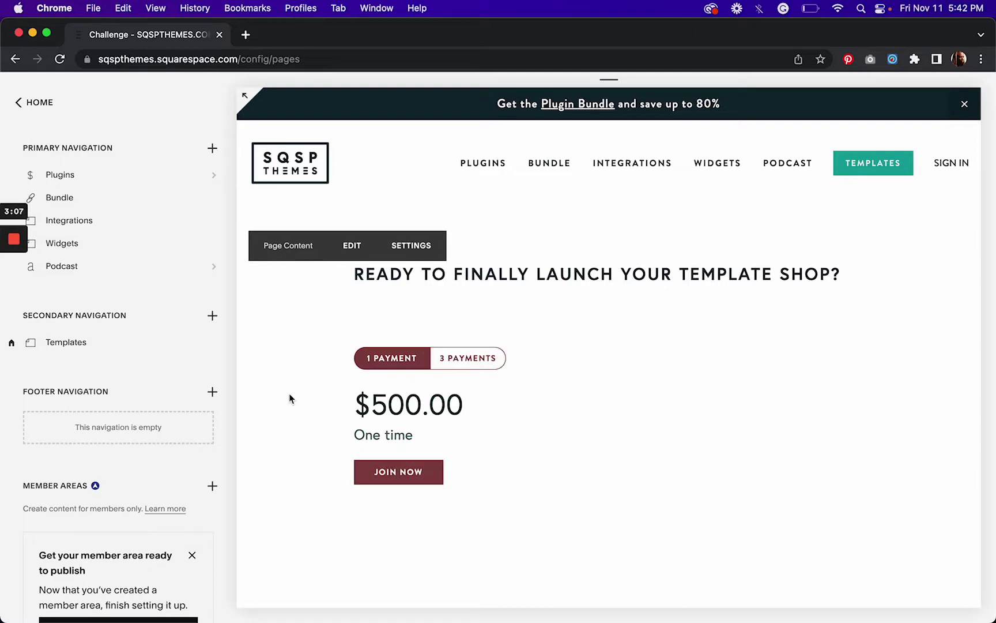
scroll(114, 495, "down", 5)
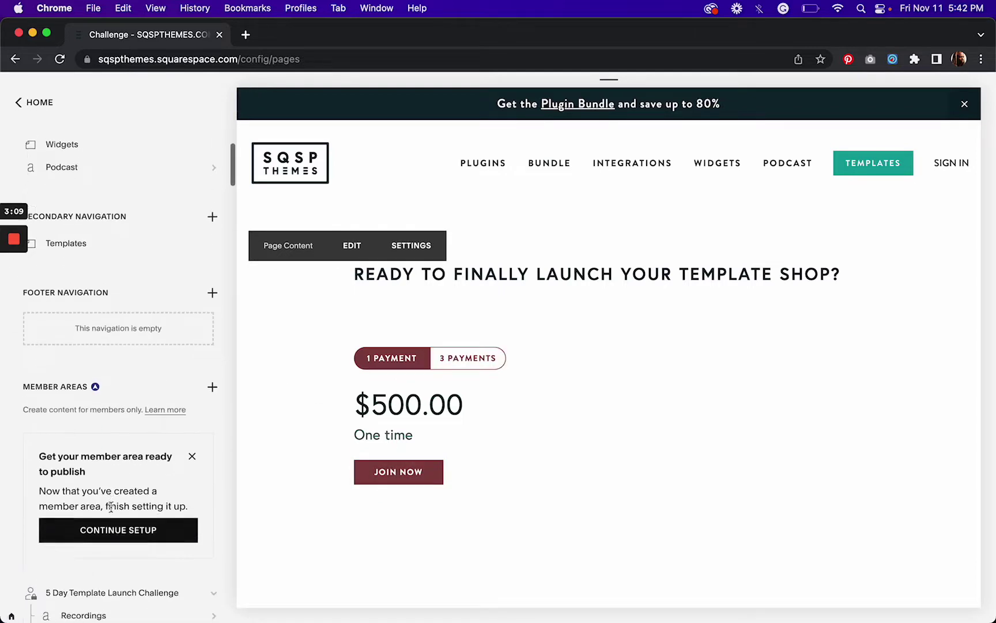
left_click(110, 463)
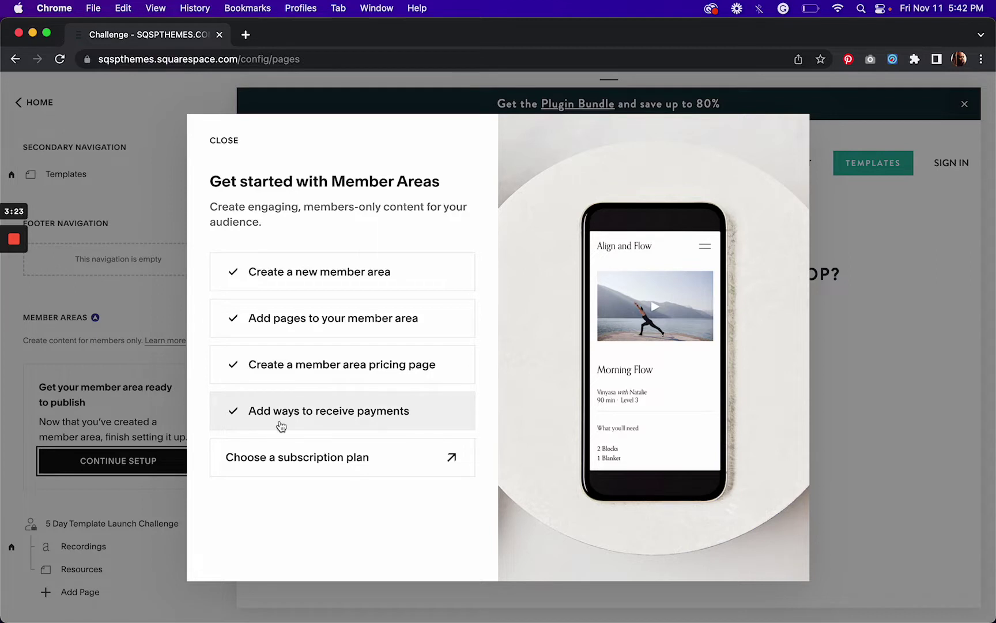
Compare Starter, Core and Pro plan prices billed monthly and annually, then close the plan page.
left_click(302, 467)
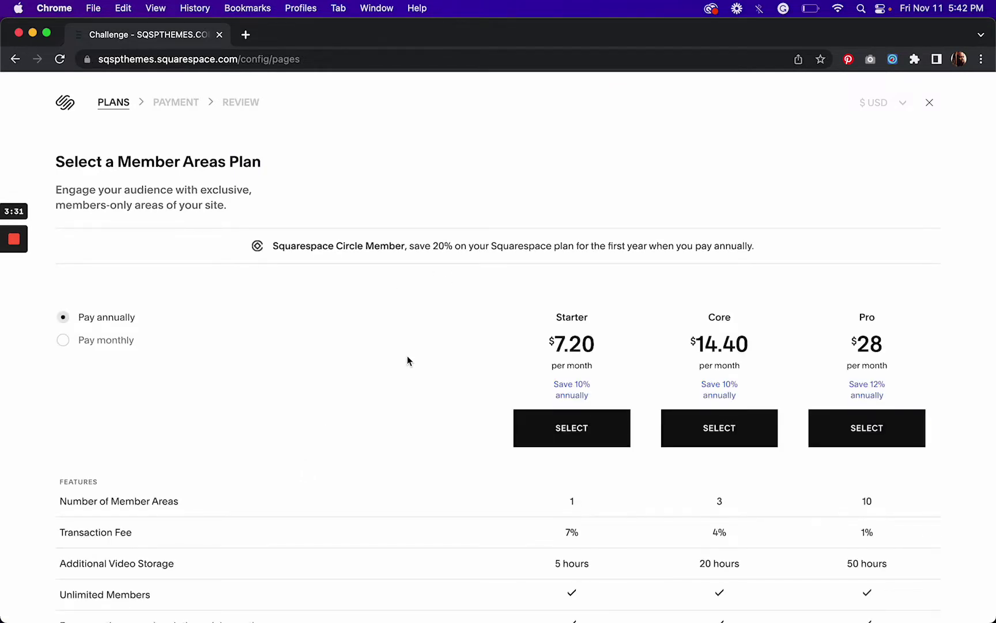
scroll(415, 381, "down", 3)
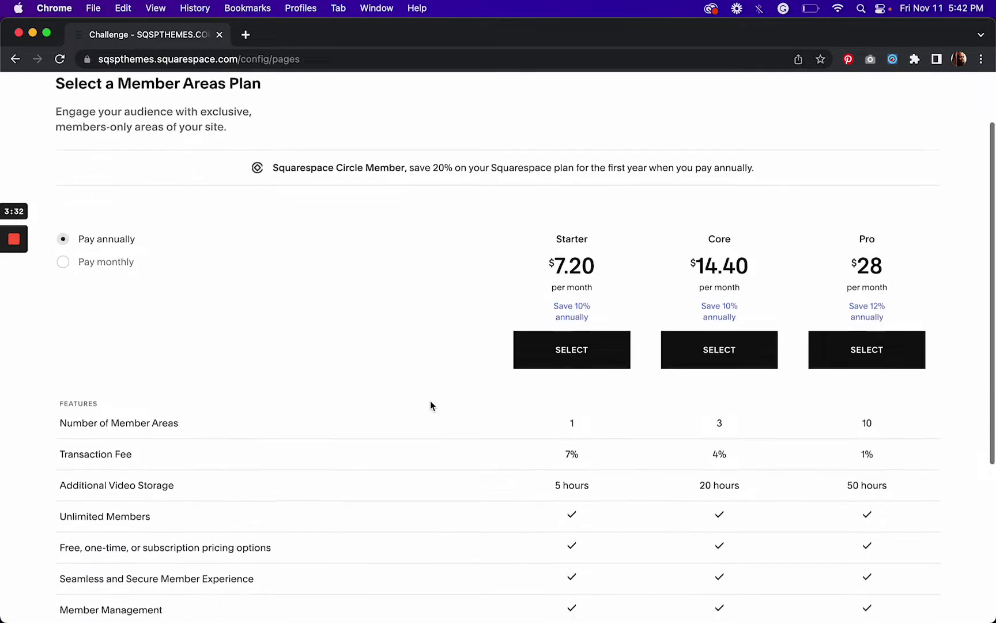
left_click(108, 262)
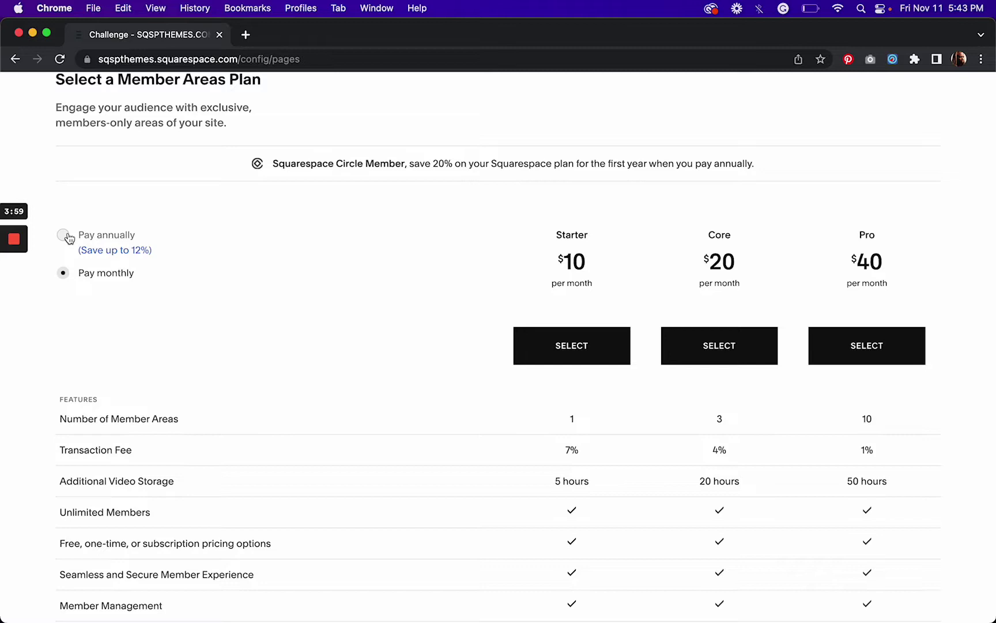
left_click(63, 236)
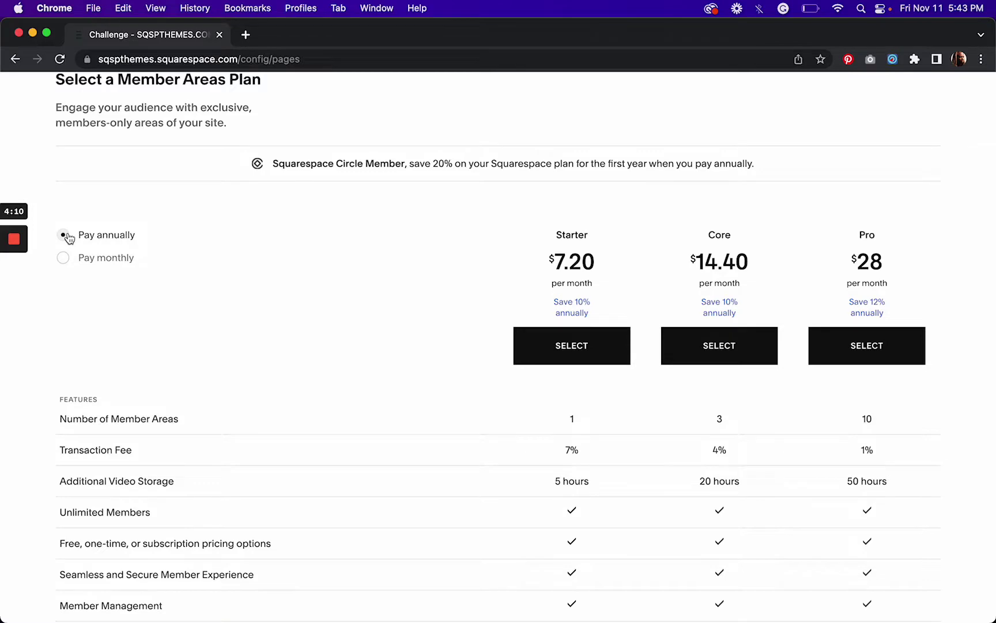
scroll(441, 200, "up", 3)
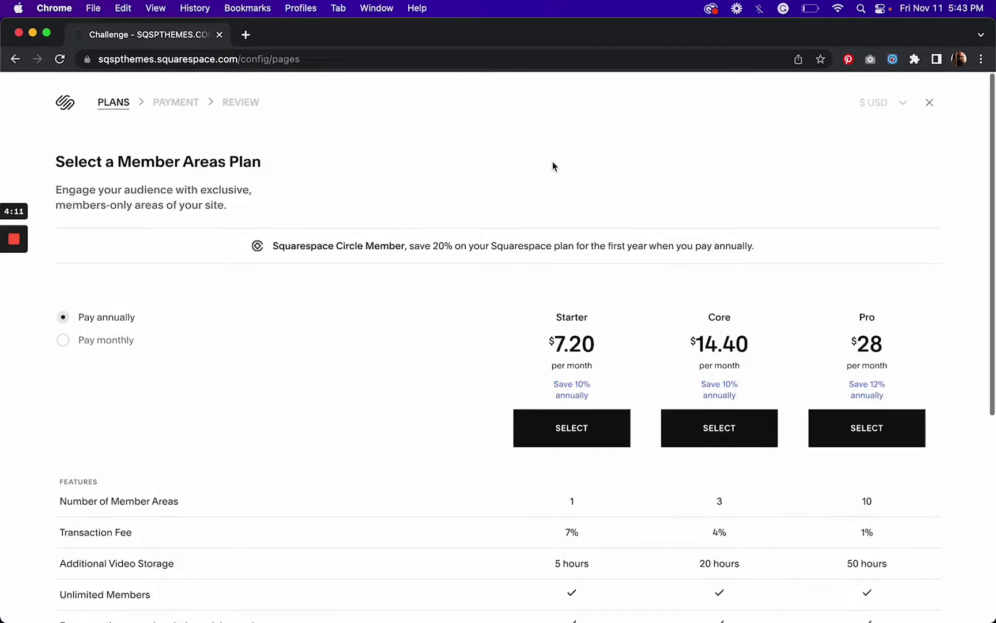
left_click(930, 104)
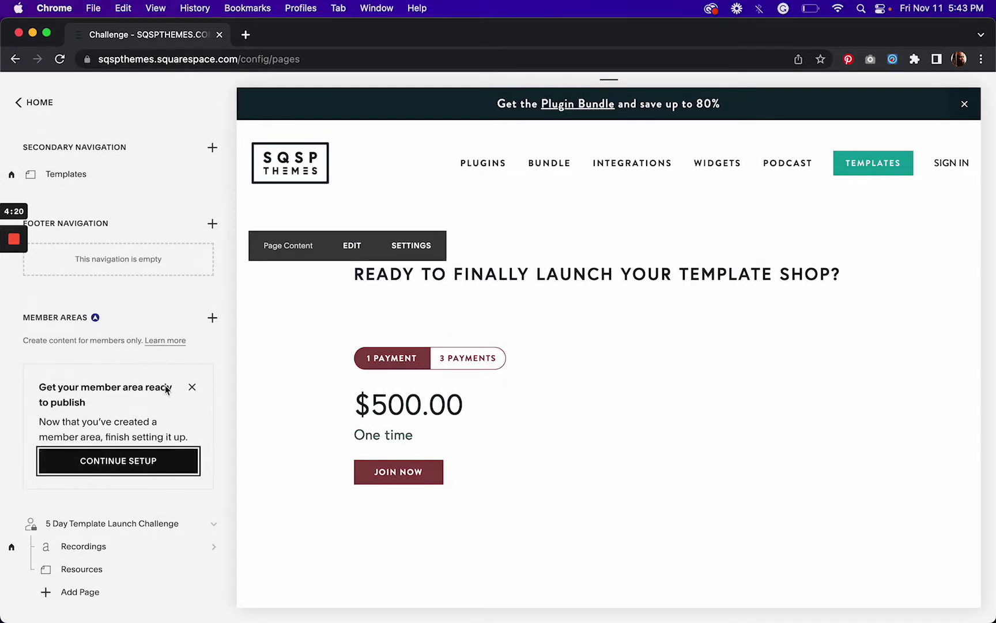
Open the 5 Day Template Launch Challenge area's settings and edit its access denied screen.
scroll(194, 436, "down", 1)
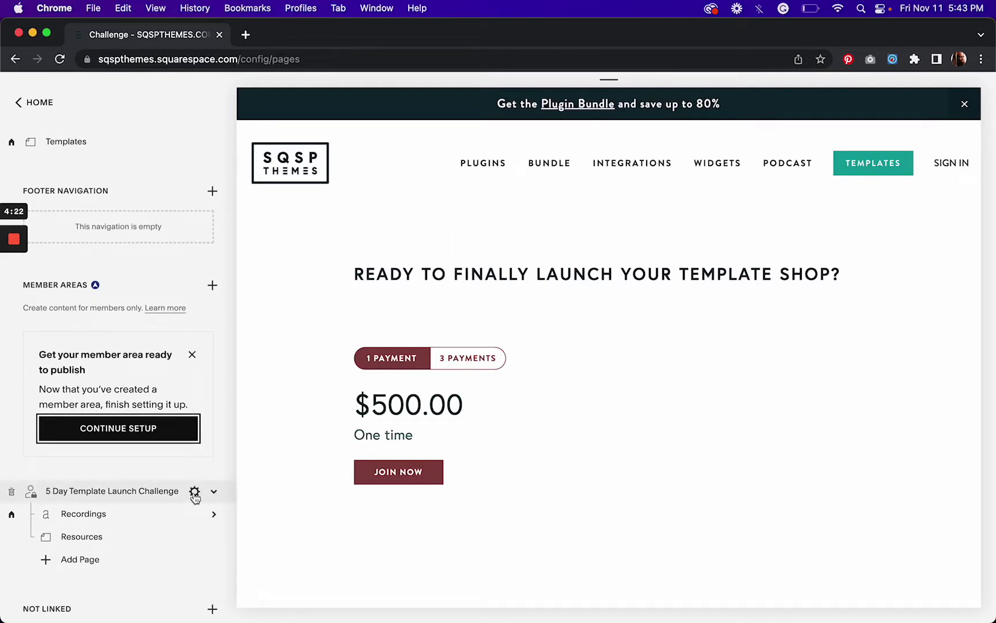
left_click(194, 492)
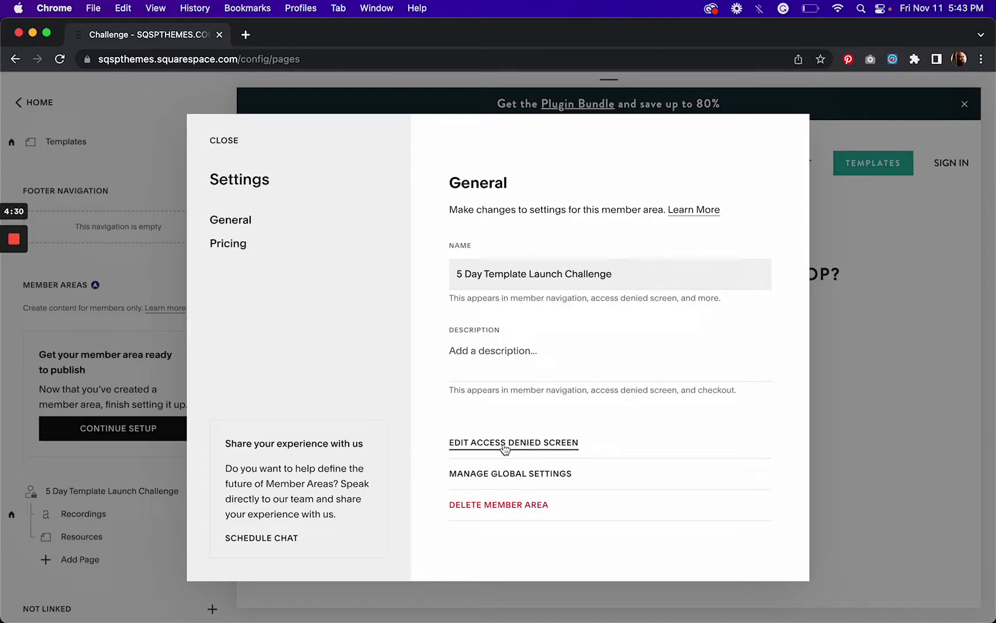
left_click(505, 443)
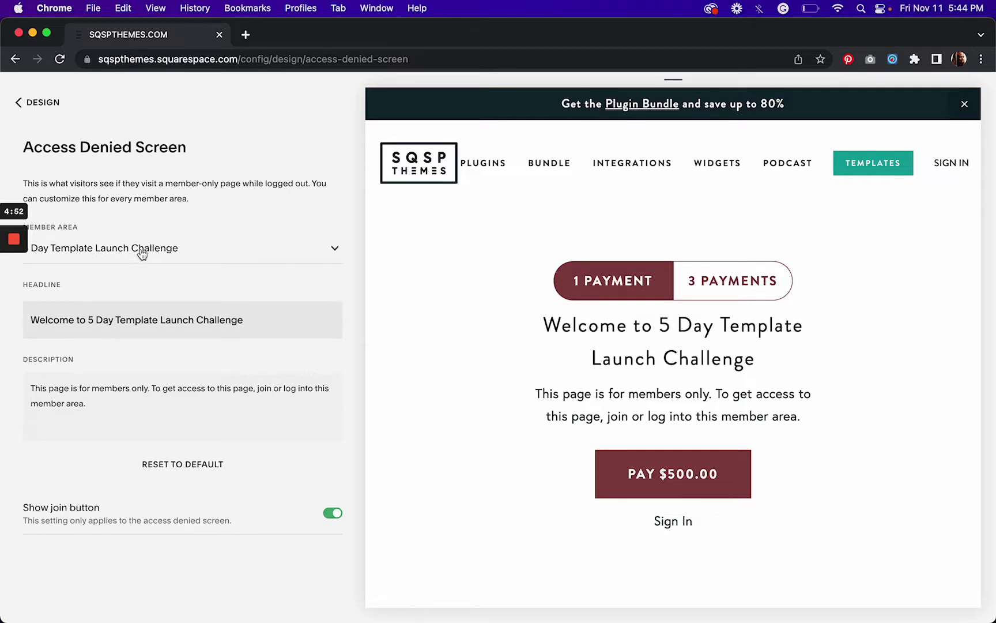
Keep 5 Day Template Launch Challenge selected, review the description text, then return to Design.
left_click(196, 249)
left_click(196, 250)
left_click(106, 403)
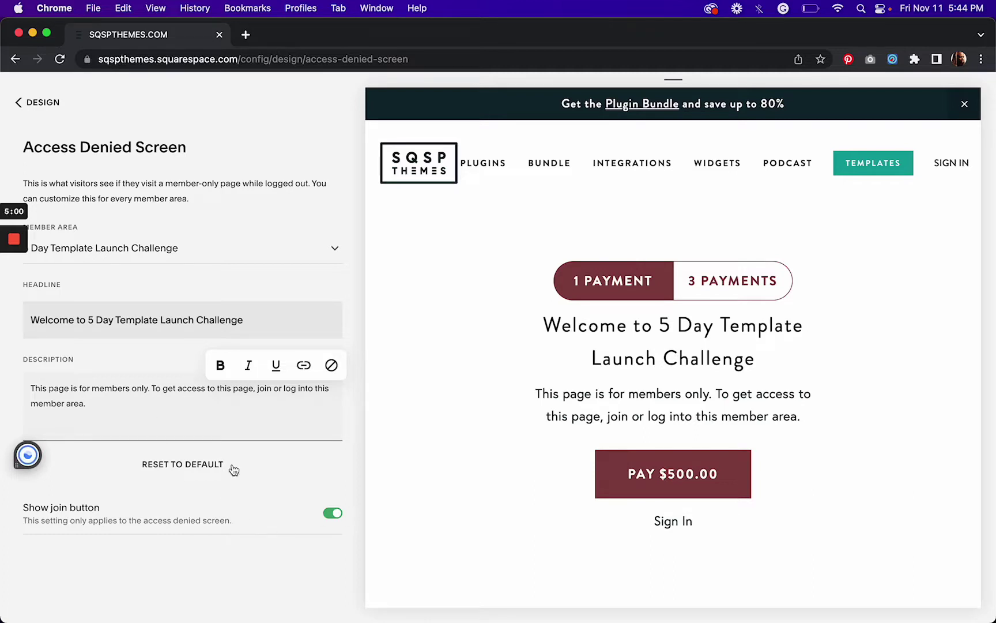
mouse_move(14, 240)
left_click(13, 295)
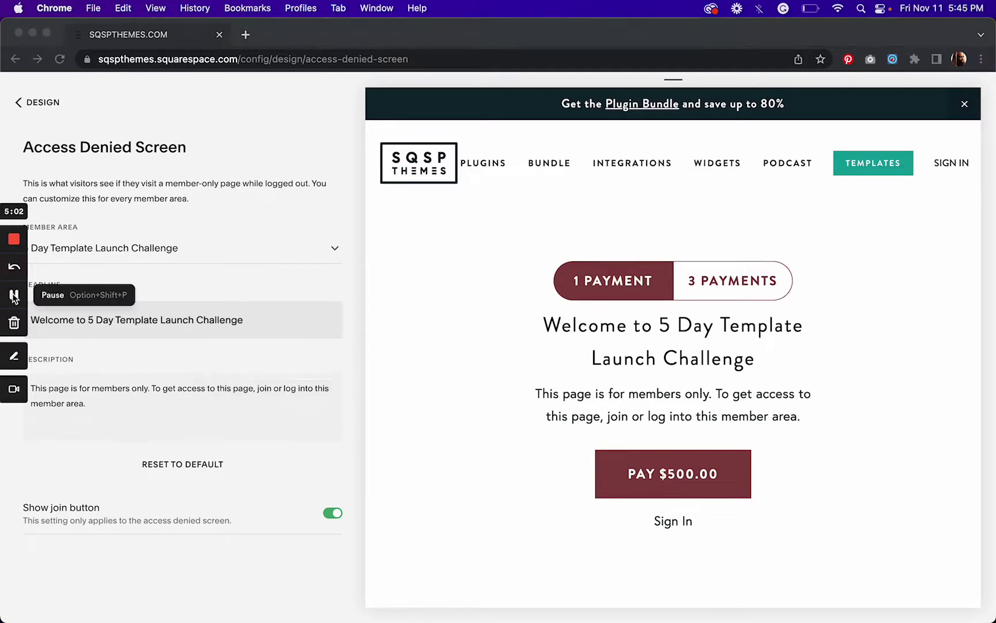
left_click(26, 105)
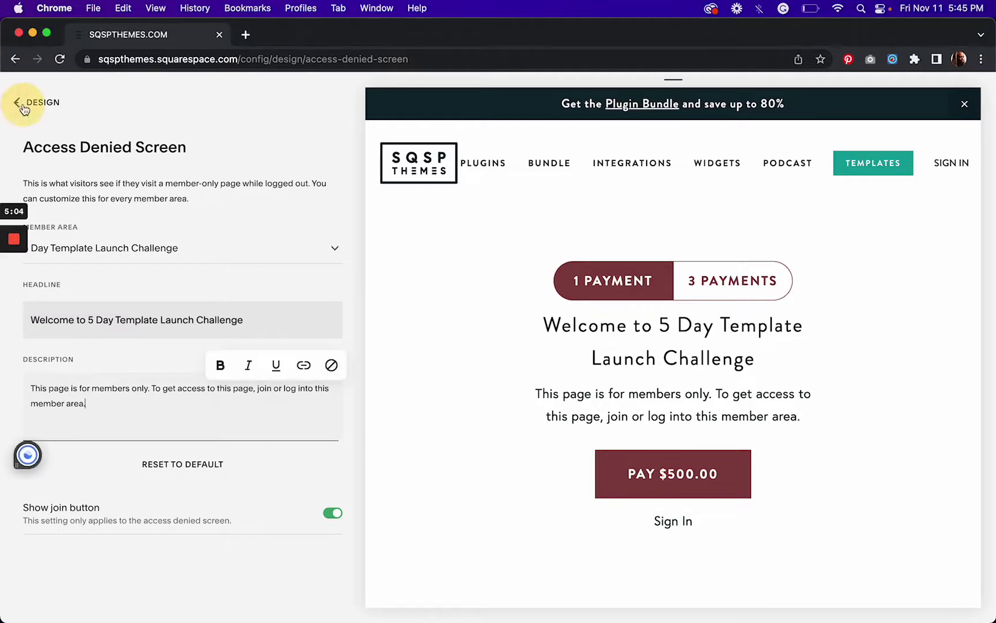
From Pages, open the challenge member area's settings and choose Manage Global Settings.
left_click(23, 105)
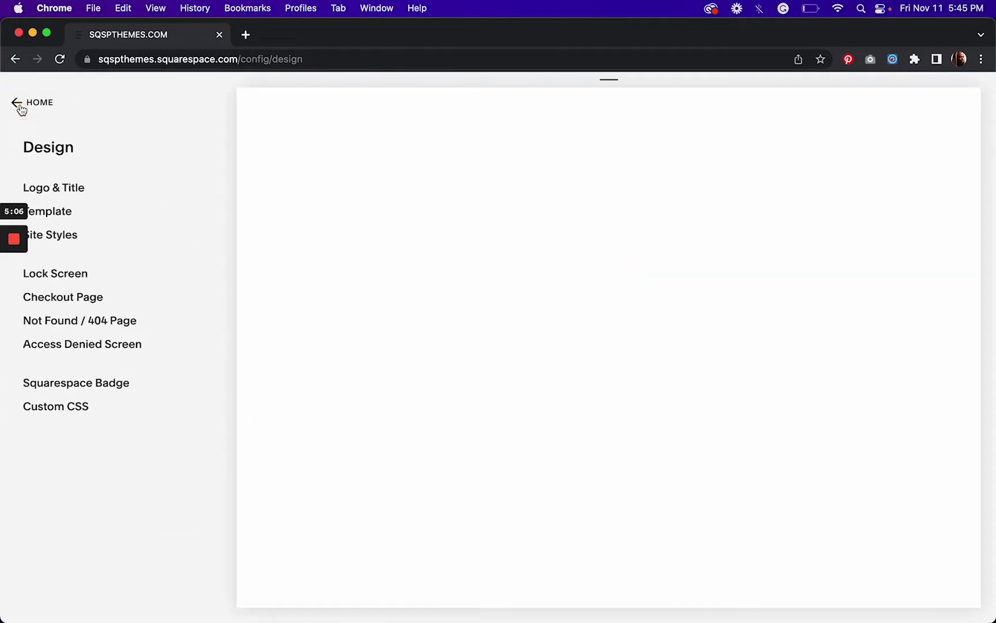
left_click(21, 105)
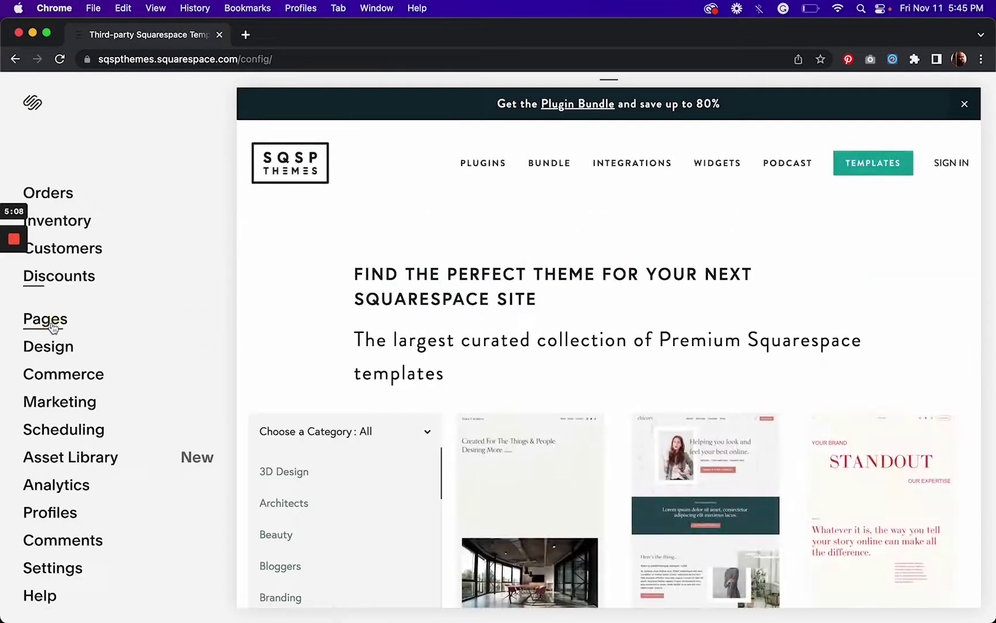
left_click(53, 320)
scroll(142, 436, "down", 3)
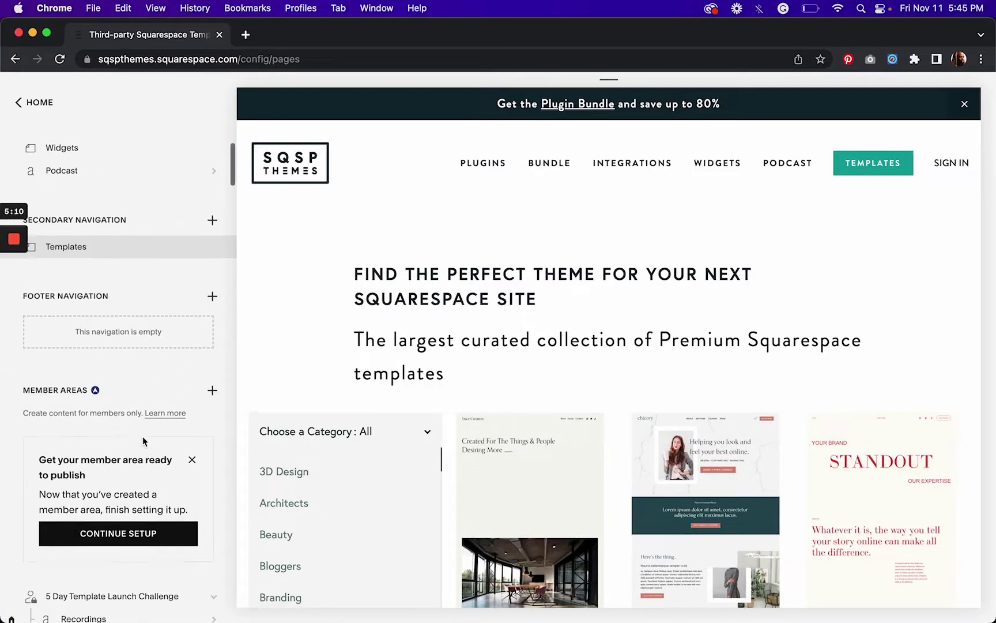
scroll(151, 533, "down", 3)
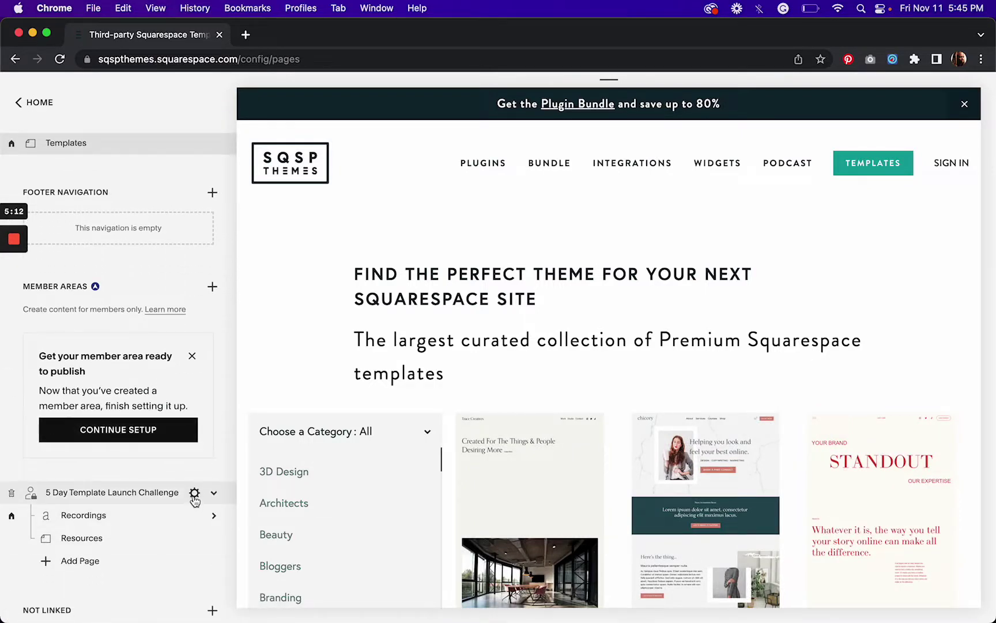
left_click(194, 494)
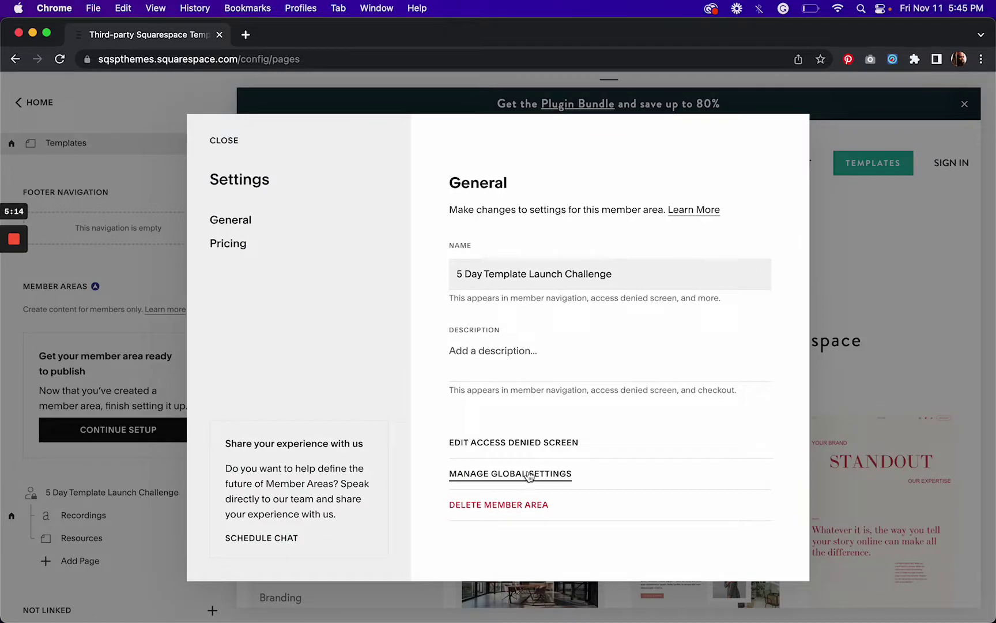
left_click(526, 475)
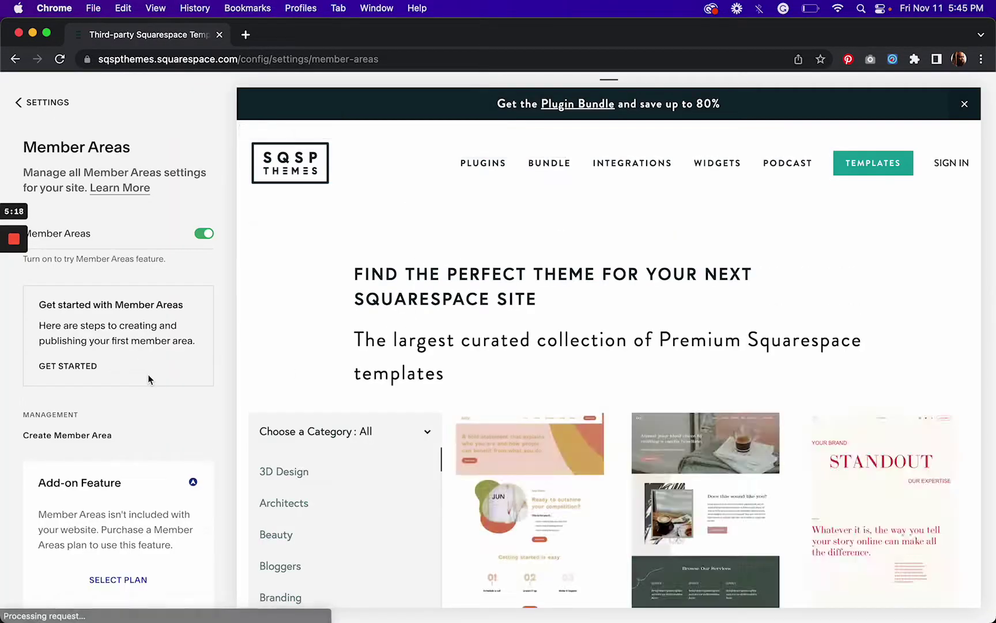
scroll(149, 379, "down", 4)
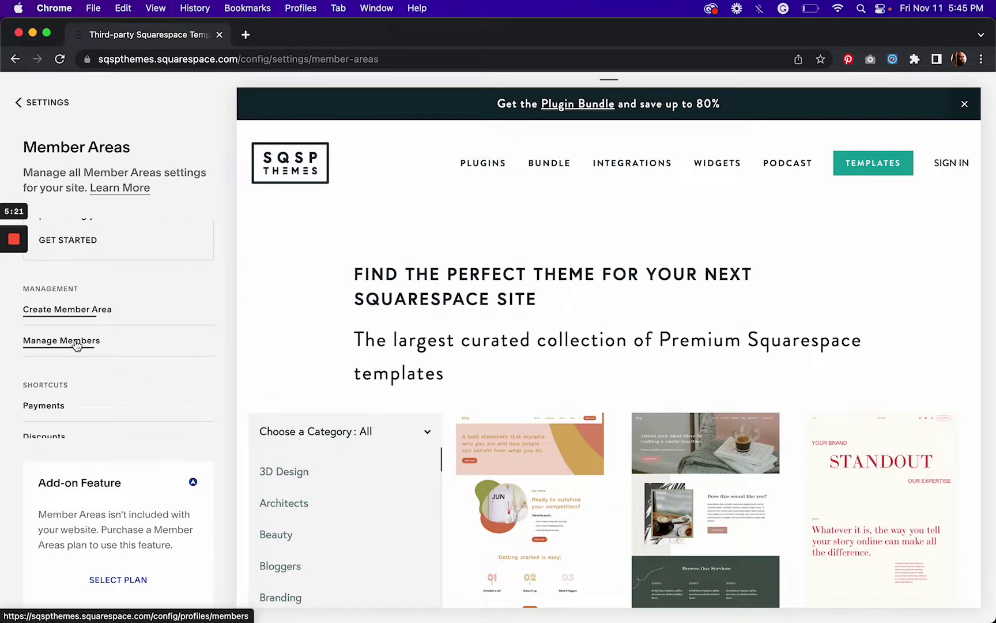
left_click(72, 340)
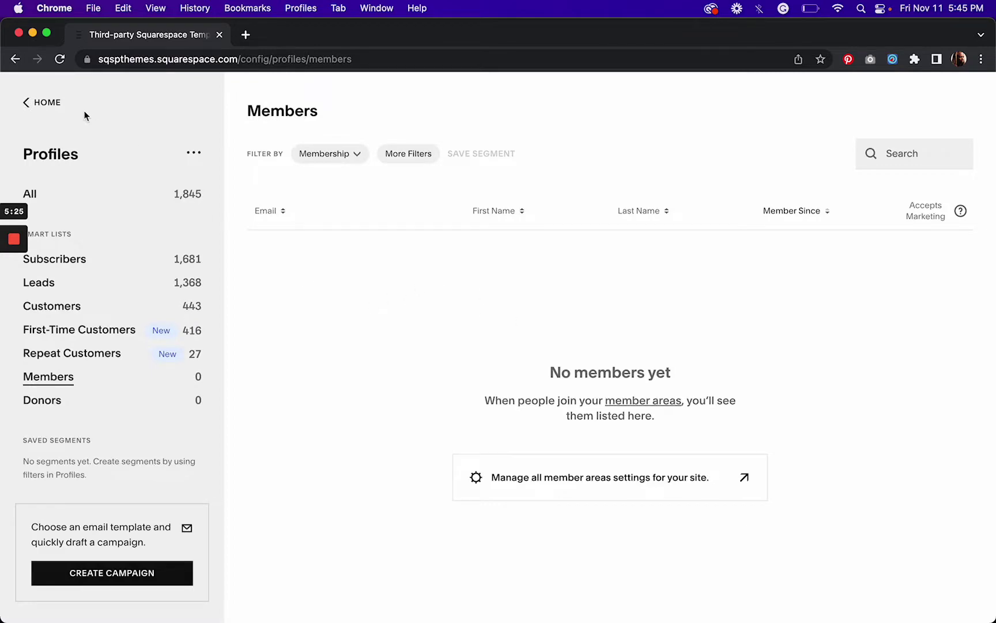
left_click(26, 103)
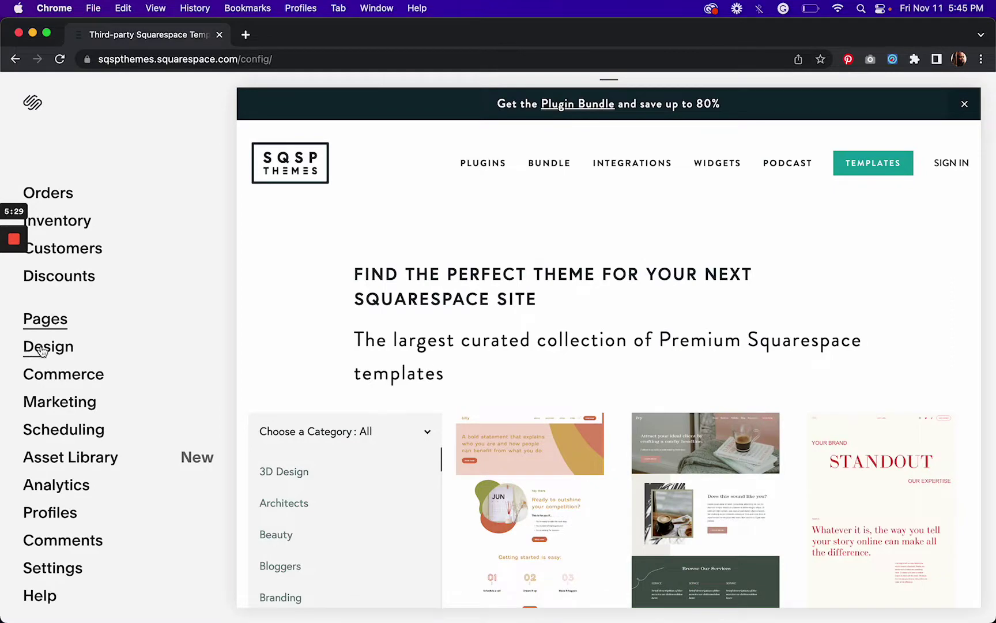
left_click(46, 317)
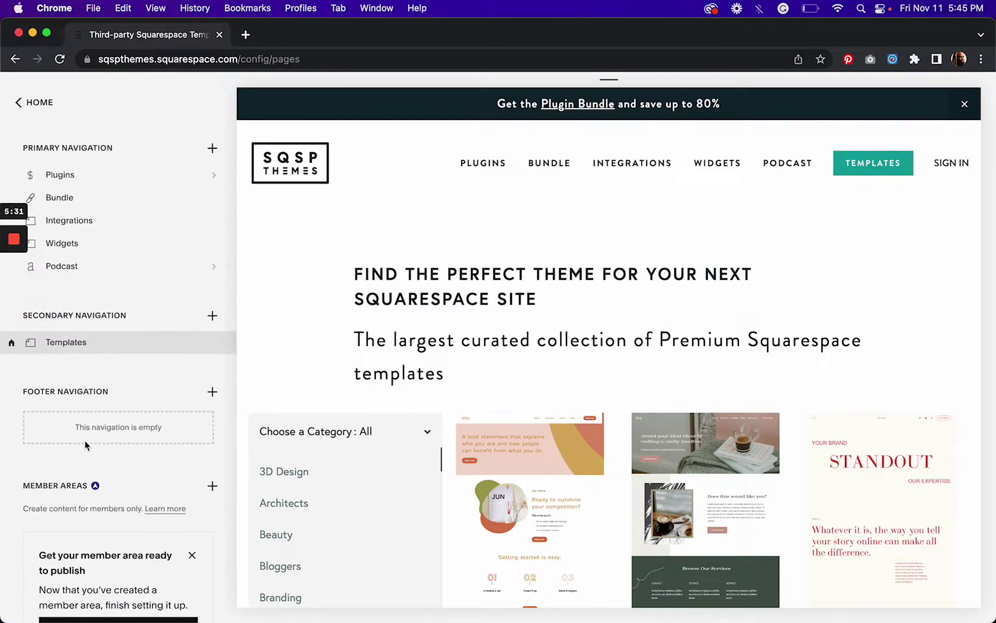
scroll(86, 445, "down", 5)
left_click(193, 517)
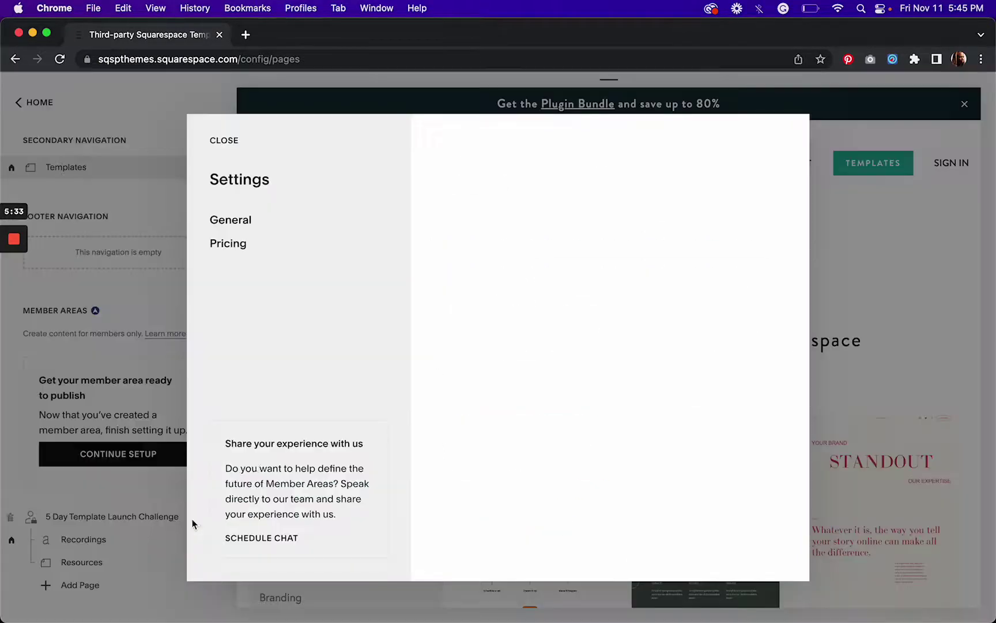
left_click(508, 473)
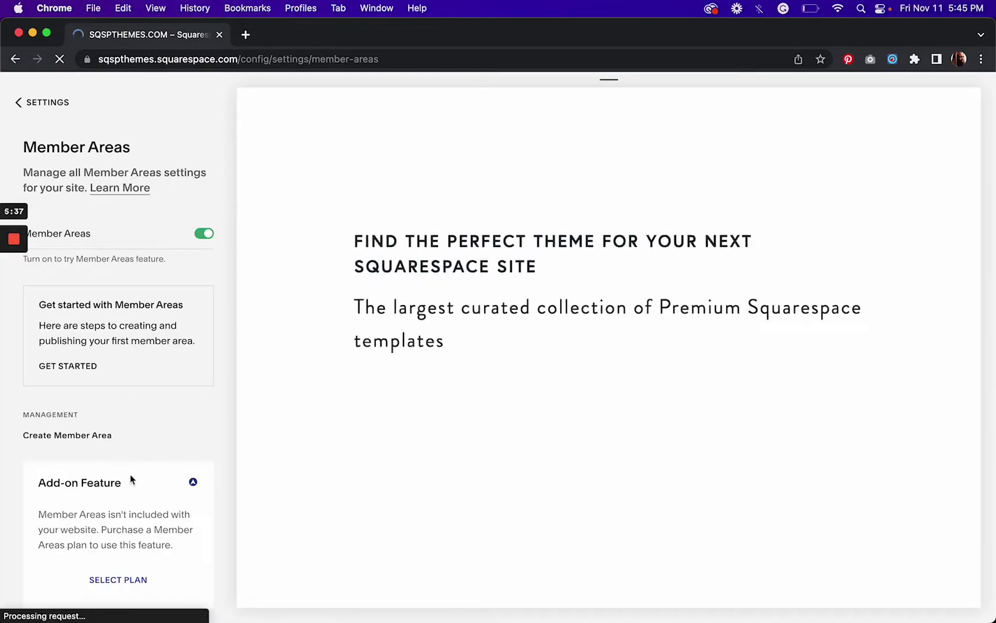
Open Member Navigation from the Settings section of the Member Areas sidebar.
scroll(133, 407, "down", 5)
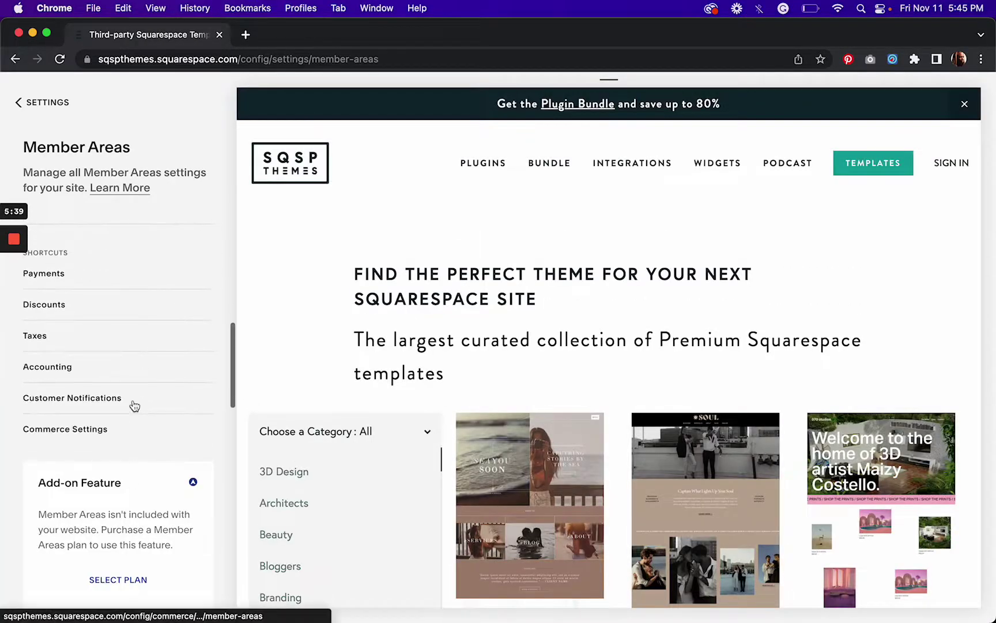
scroll(133, 406, "up", 3)
scroll(133, 405, "down", 2)
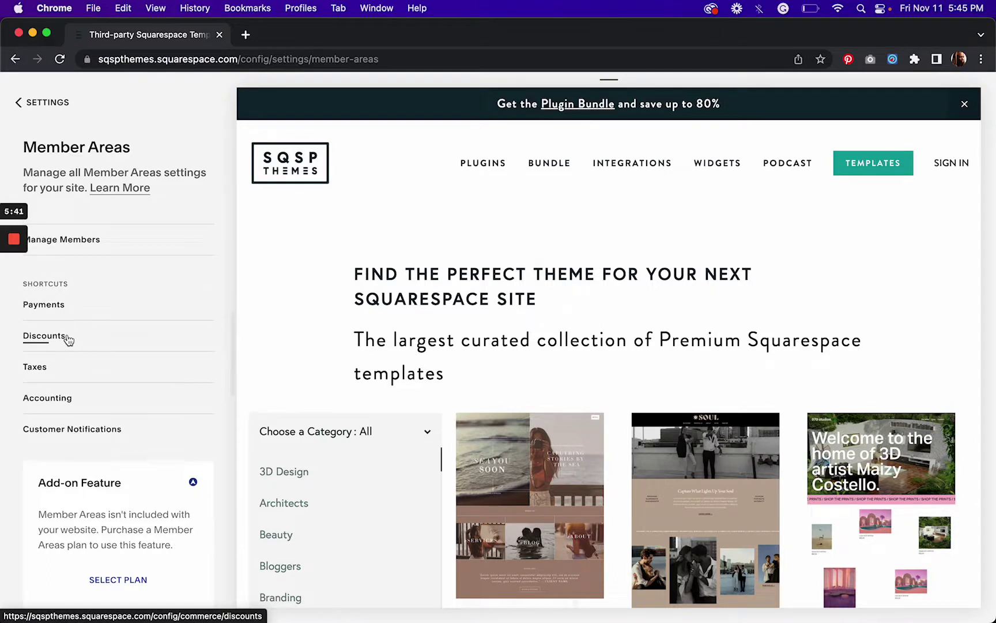
scroll(104, 369, "down", 2)
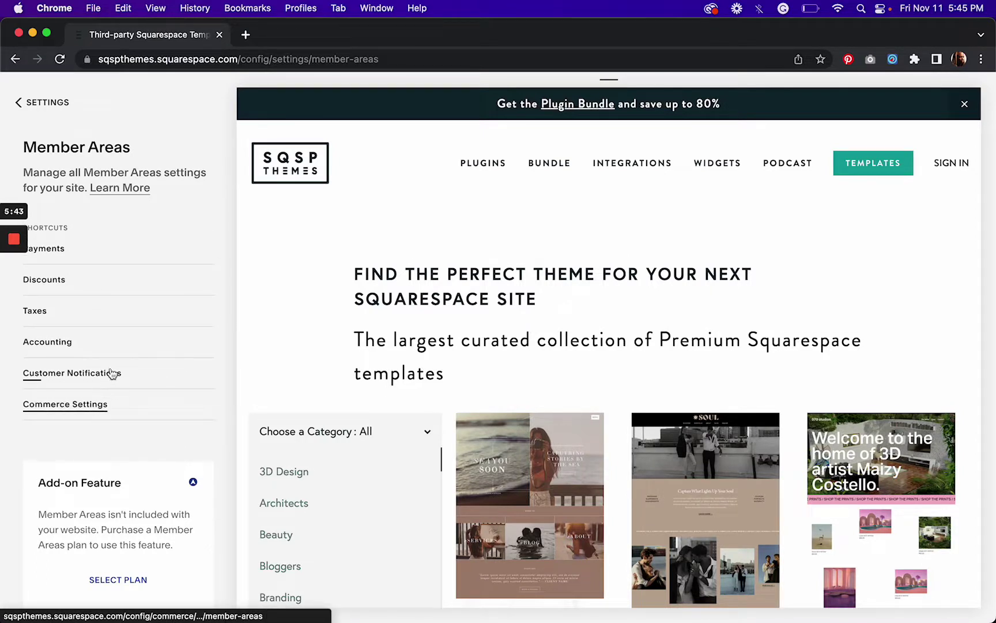
scroll(115, 371, "down", 2)
scroll(115, 369, "up", 3)
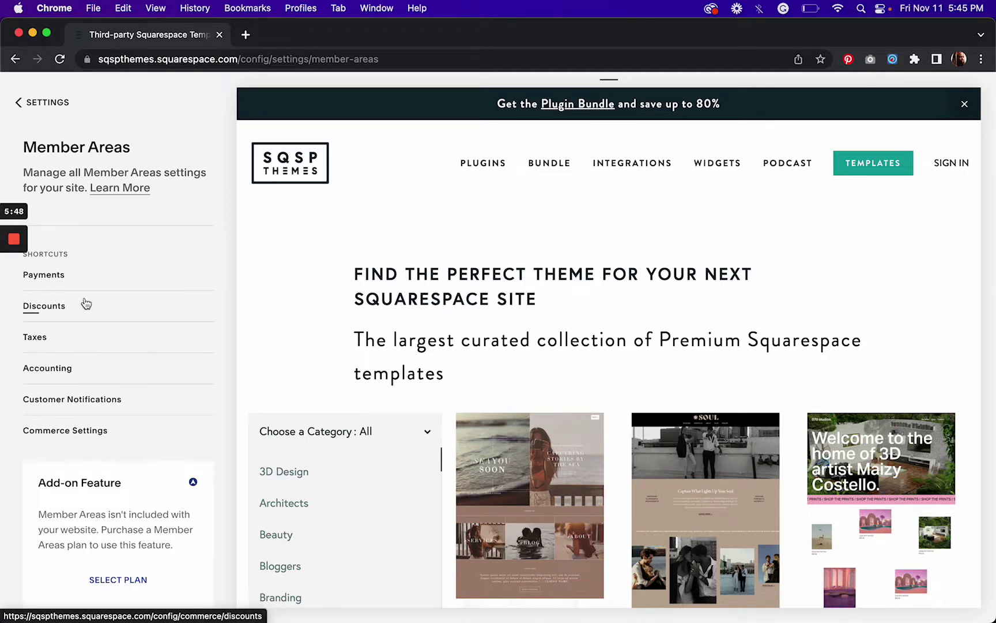
scroll(67, 374, "down", 2)
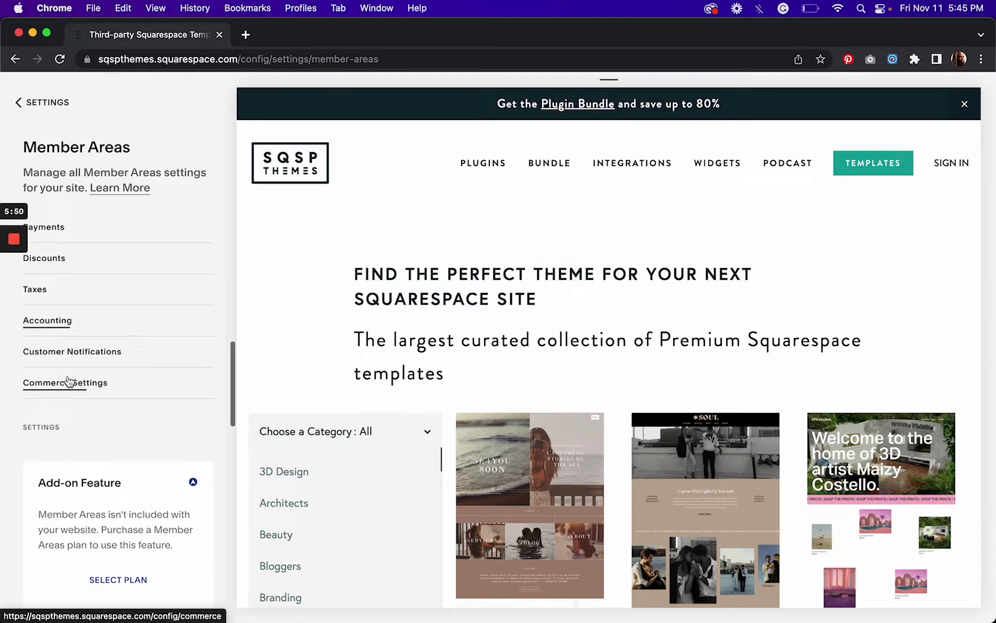
scroll(67, 380, "down", 1)
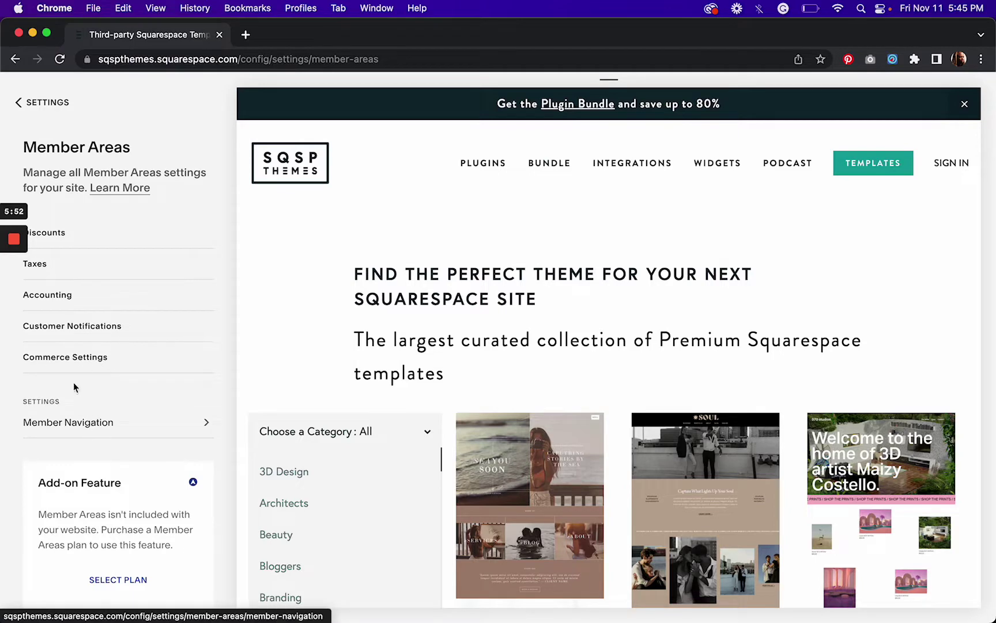
left_click(42, 424)
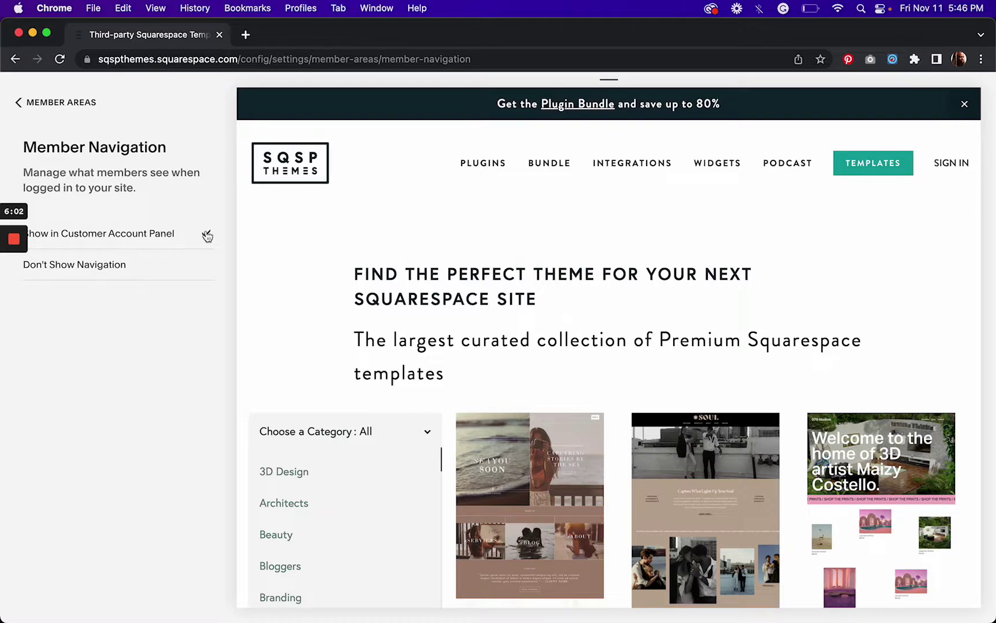
Set member navigation to Show in Customer Account Panel and return to the main dashboard menu.
left_click(148, 270)
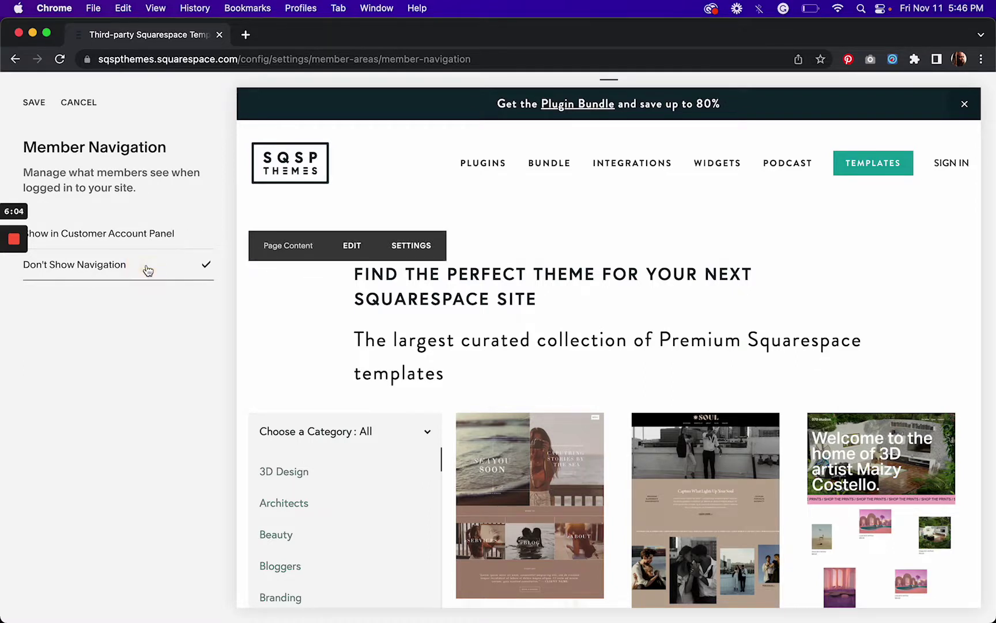
left_click(180, 234)
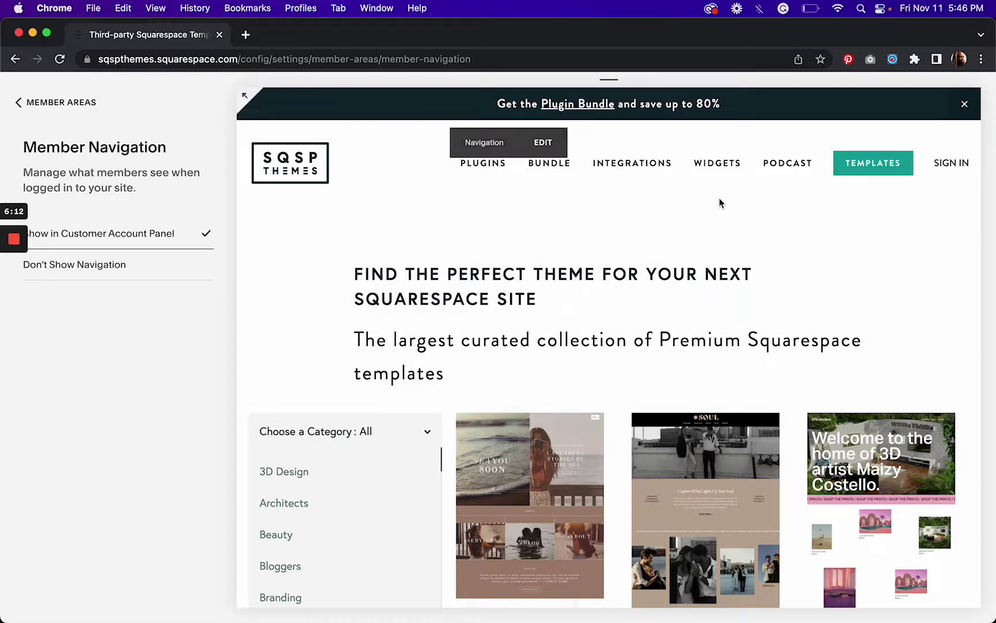
left_click(20, 103)
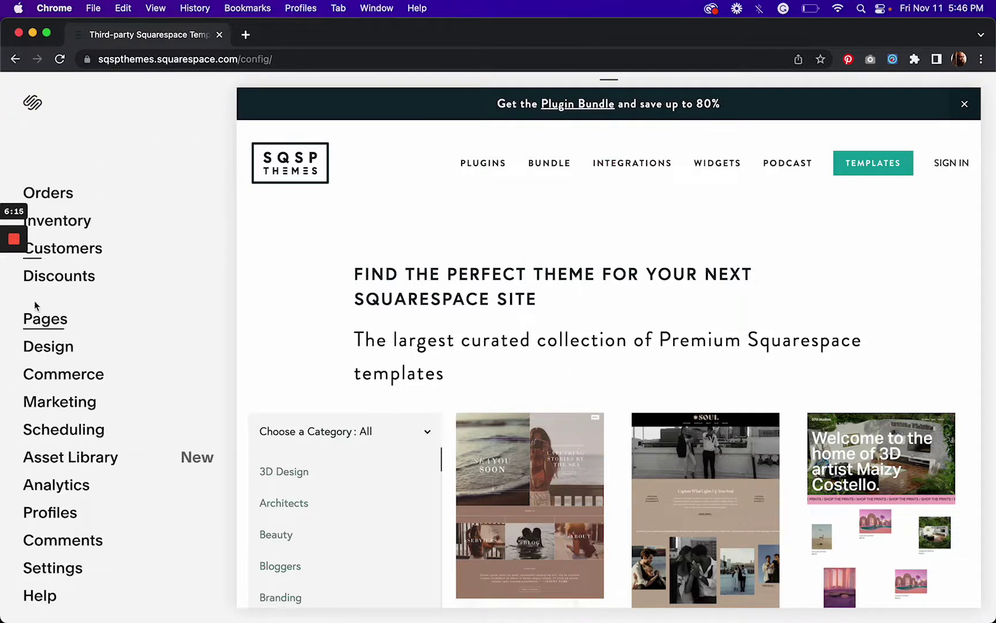
Show the 5 Day Template Launch Challenge member area, with Recordings and Resources, in the Pages list.
left_click(68, 317)
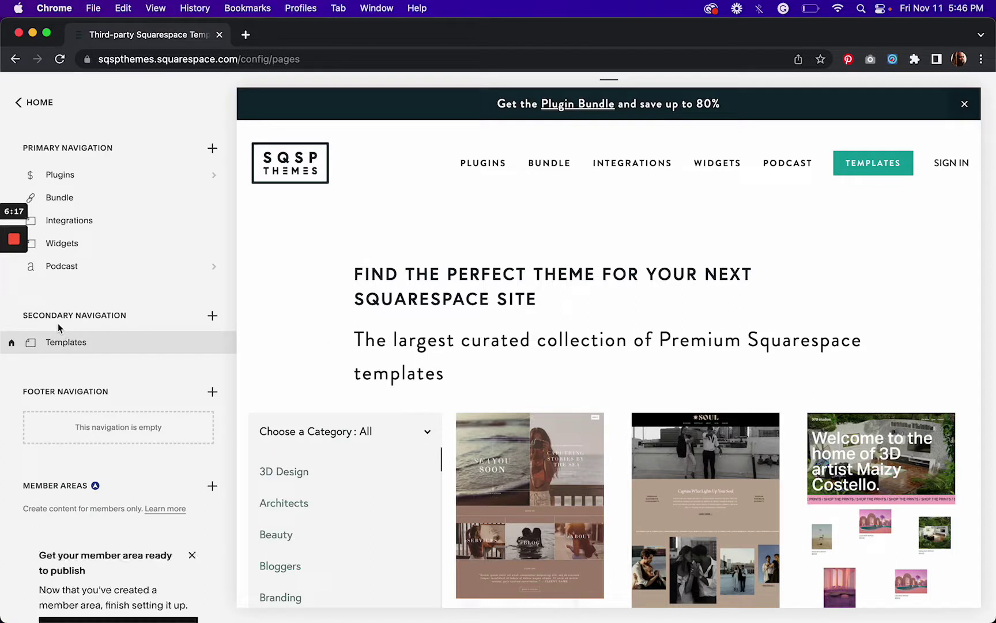
scroll(105, 489, "down", 5)
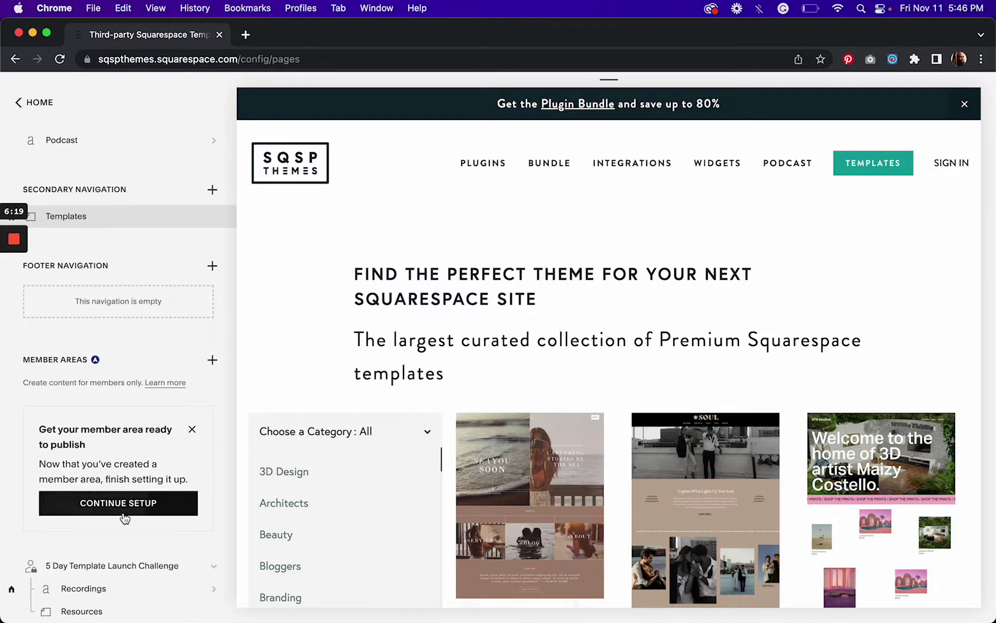
scroll(124, 517, "down", 2)
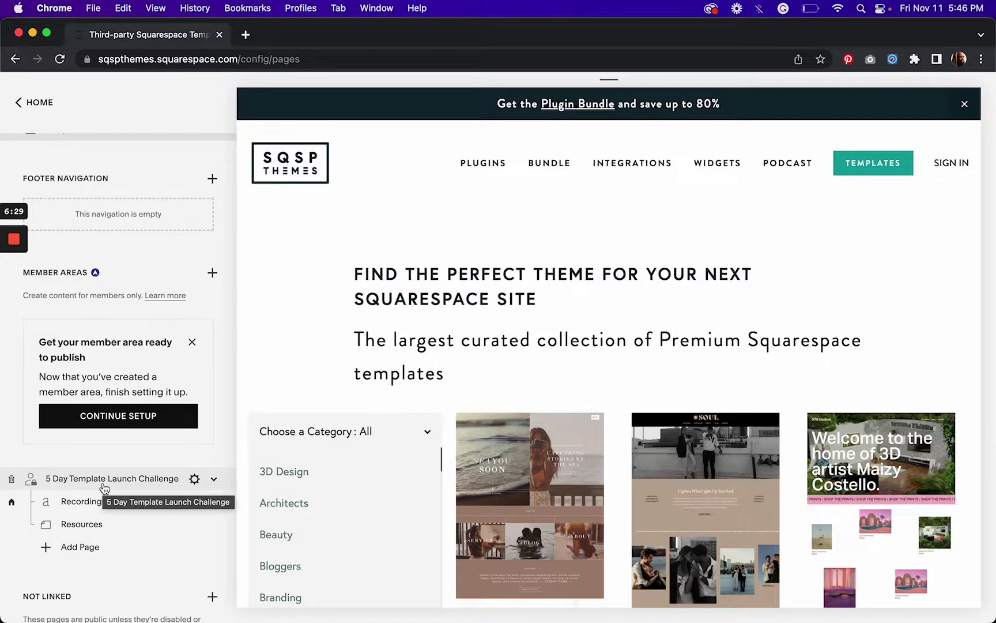
scroll(110, 507, "down", 2)
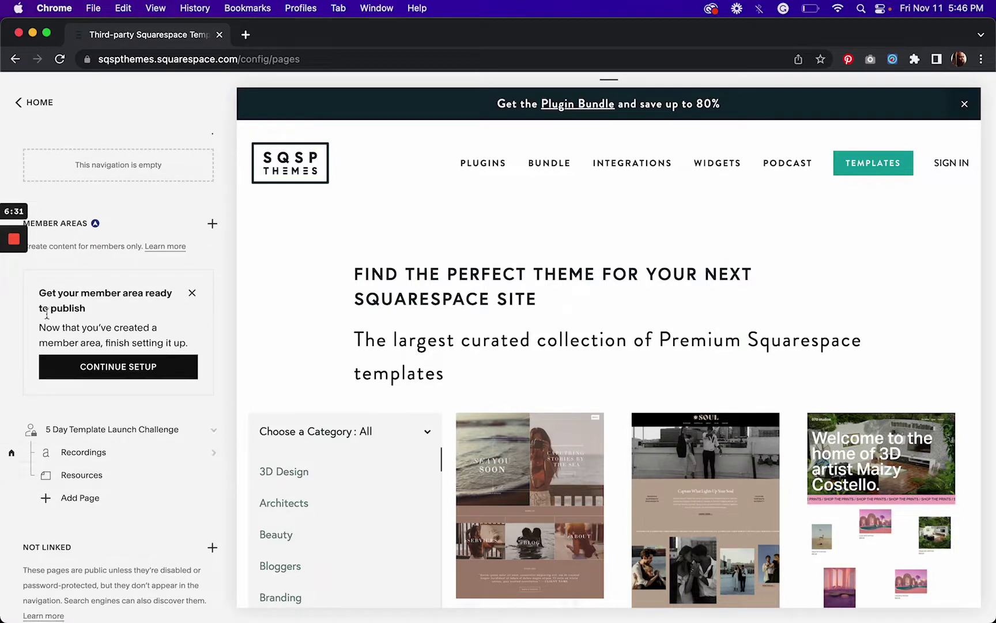